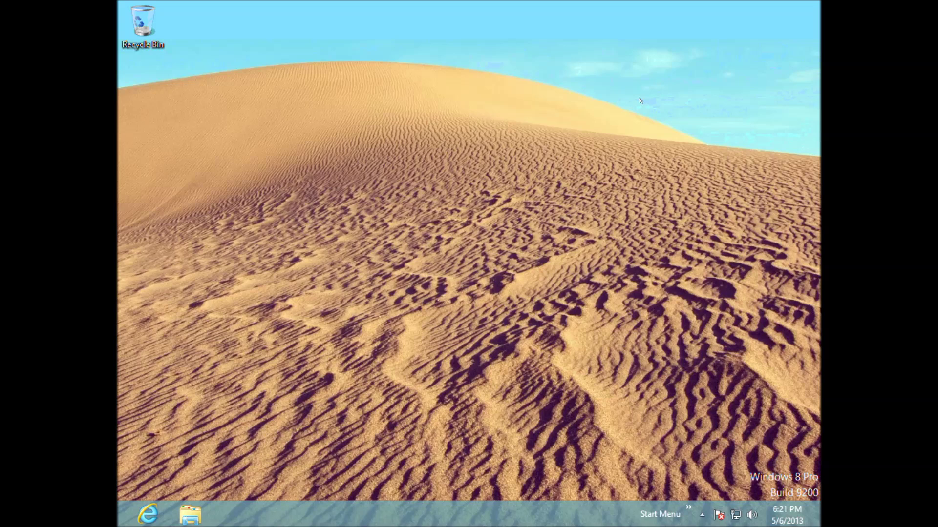
Step: Open Internet Explorer and go to gmail.com
{"action": "left_click", "coordinate": [148, 514]}
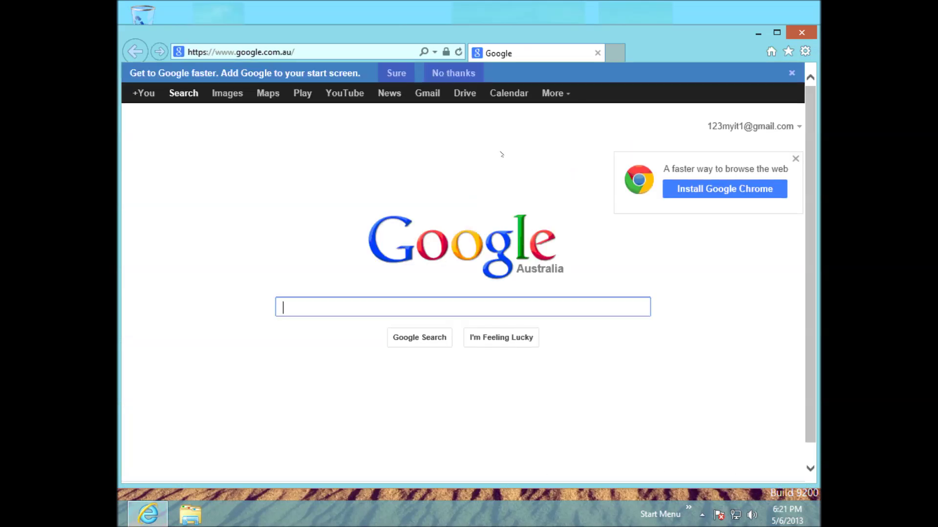
{"action": "left_click", "coordinate": [330, 48]}
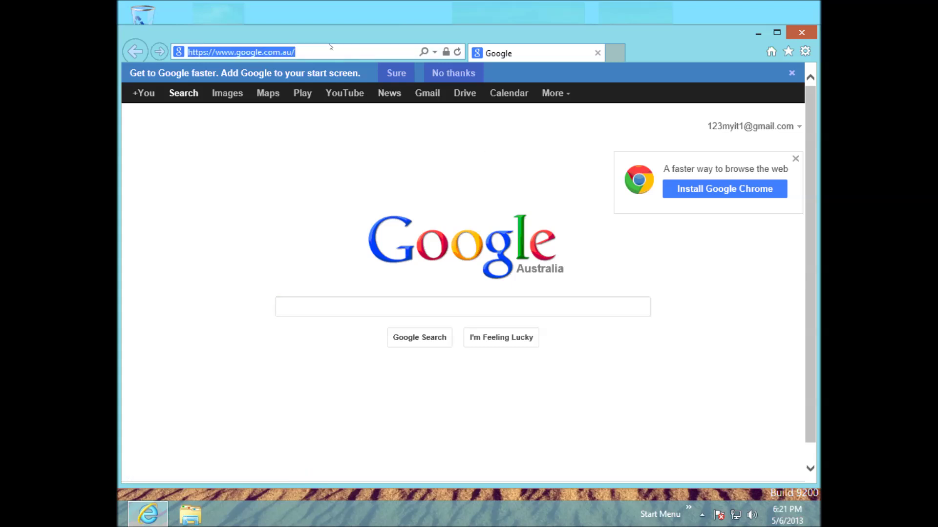
{"action": "type", "text": "gmail.com"}
{"action": "key", "text": "Return"}
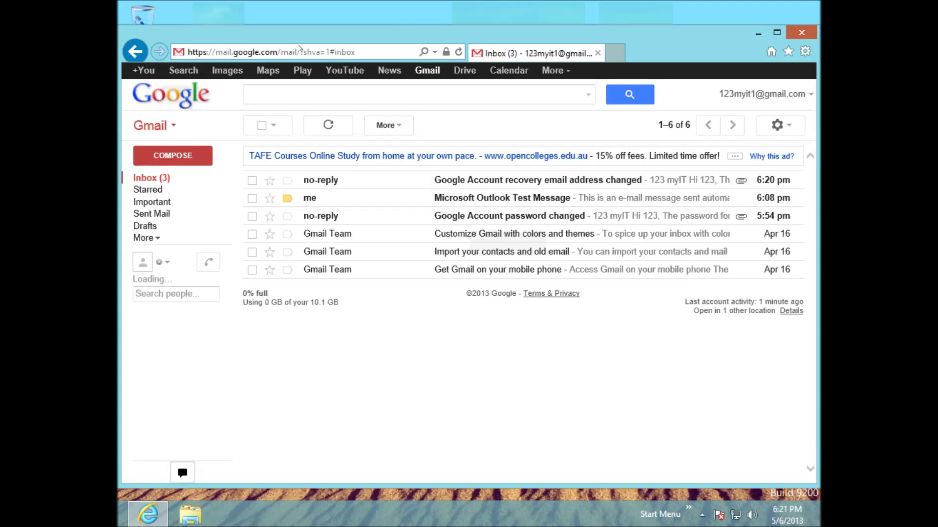
Step: Open Gmail's Settings on the Forwarding and POP/IMAP section
{"action": "left_click", "coordinate": [782, 128]}
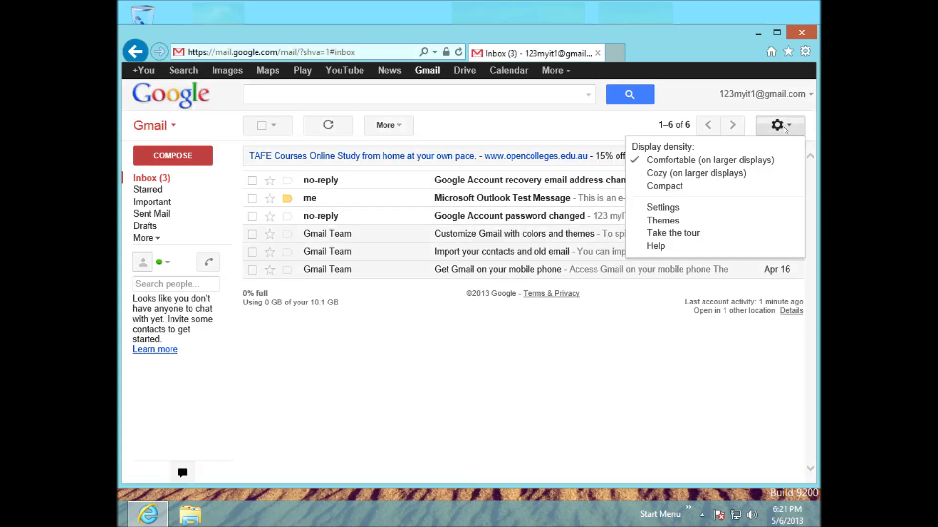
{"action": "left_click", "coordinate": [729, 212]}
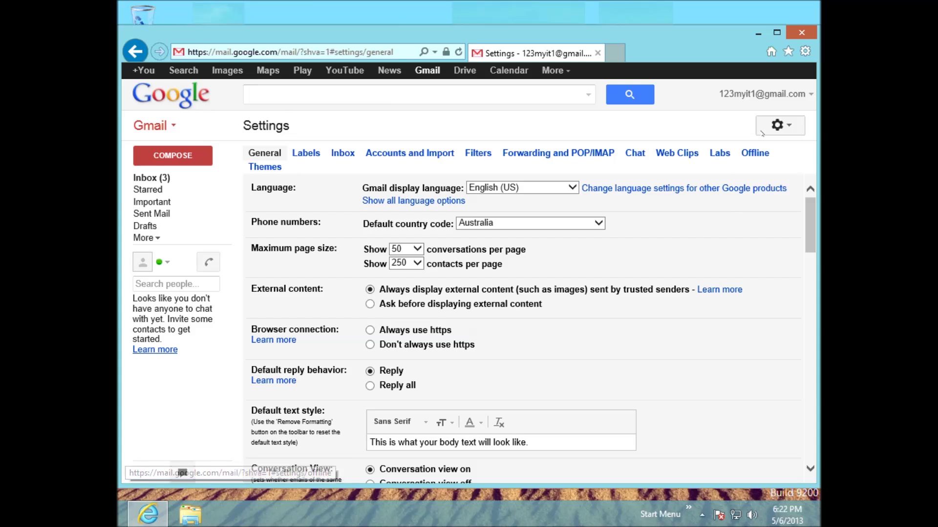
{"action": "left_click", "coordinate": [796, 125]}
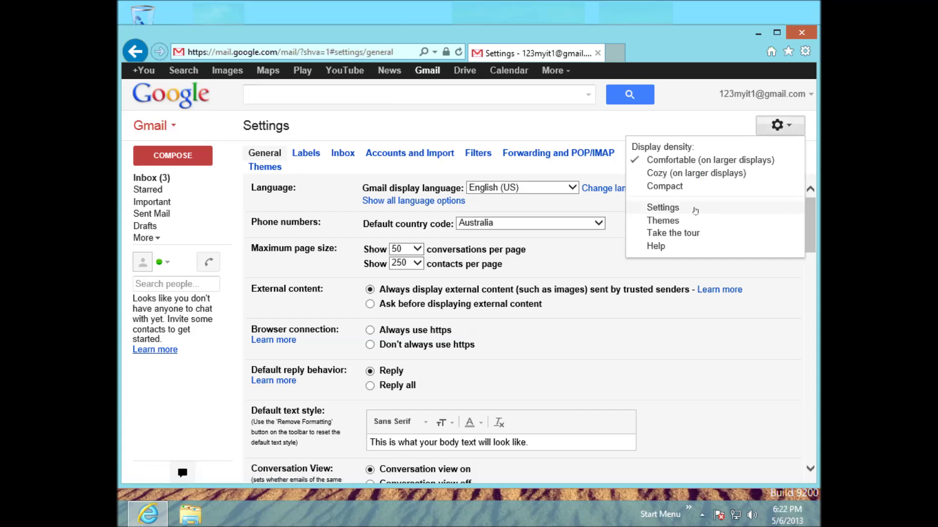
{"action": "left_click", "coordinate": [693, 209]}
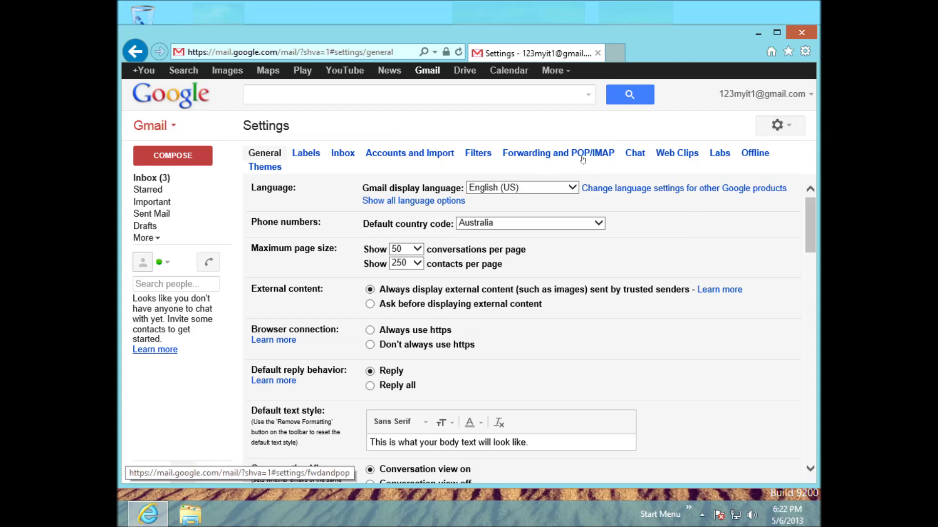
{"action": "left_click", "coordinate": [545, 156]}
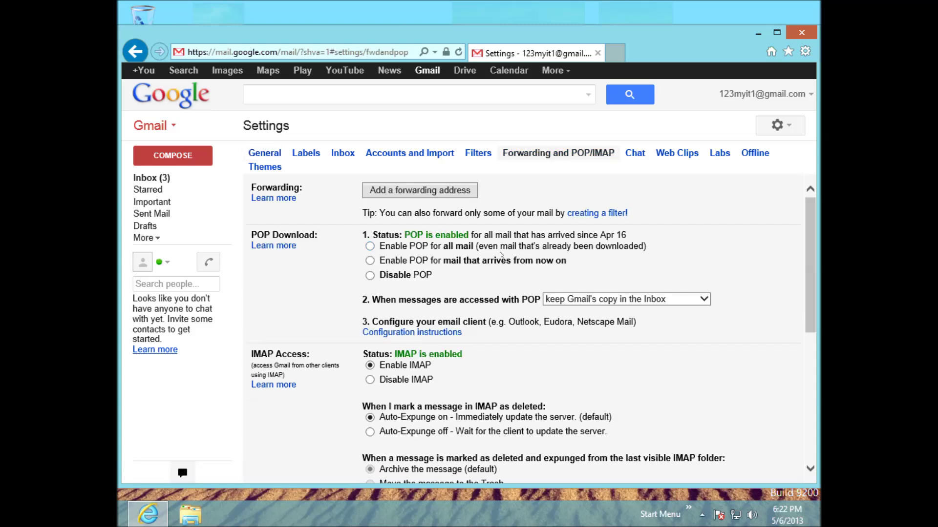
Step: Confirm IMAP is enabled, then go back to the Inbox
{"action": "scroll", "coordinate": [499, 249], "scroll_direction": "down", "scroll_amount": 1}
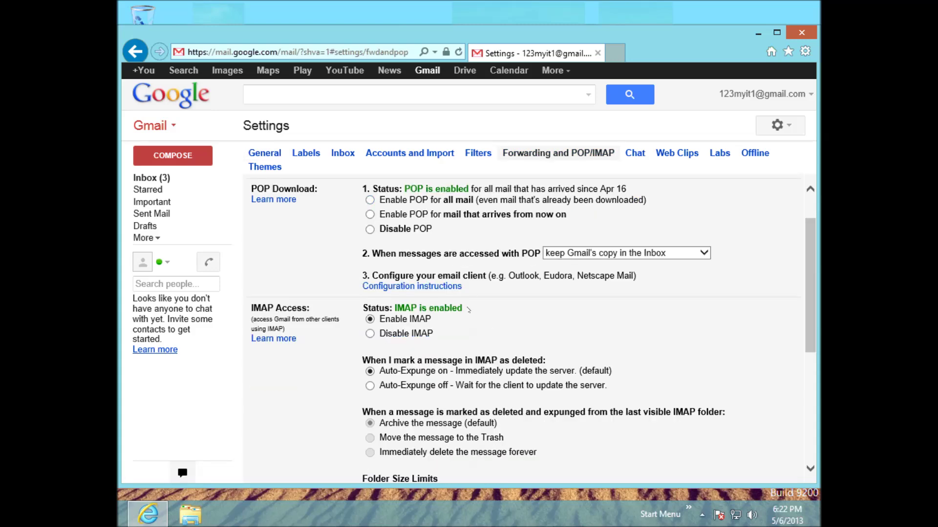
{"action": "left_click_drag", "start_coordinate": [469, 310], "coordinate": [363, 310]}
{"action": "left_click", "coordinate": [437, 321]}
{"action": "left_click_drag", "start_coordinate": [437, 320], "coordinate": [369, 320]}
{"action": "scroll", "coordinate": [369, 303], "scroll_direction": "up", "scroll_amount": 1}
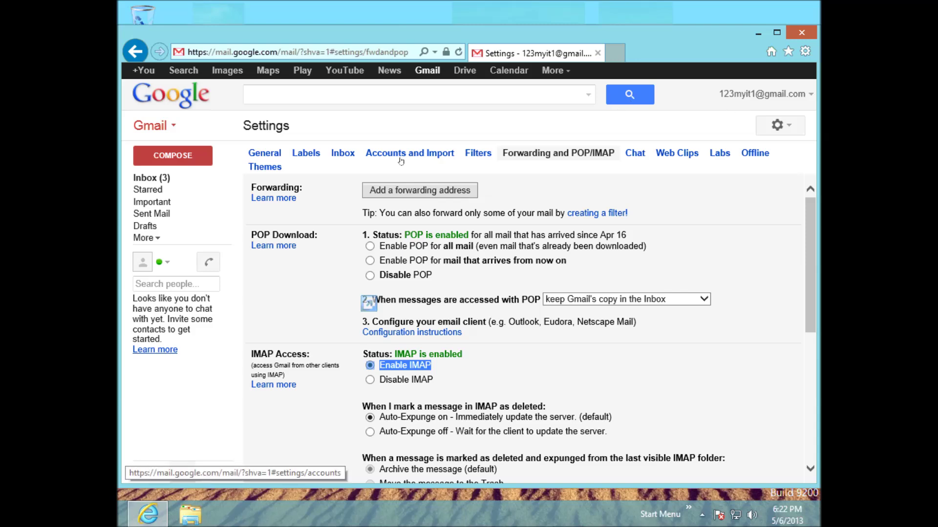
{"action": "left_click", "coordinate": [150, 178]}
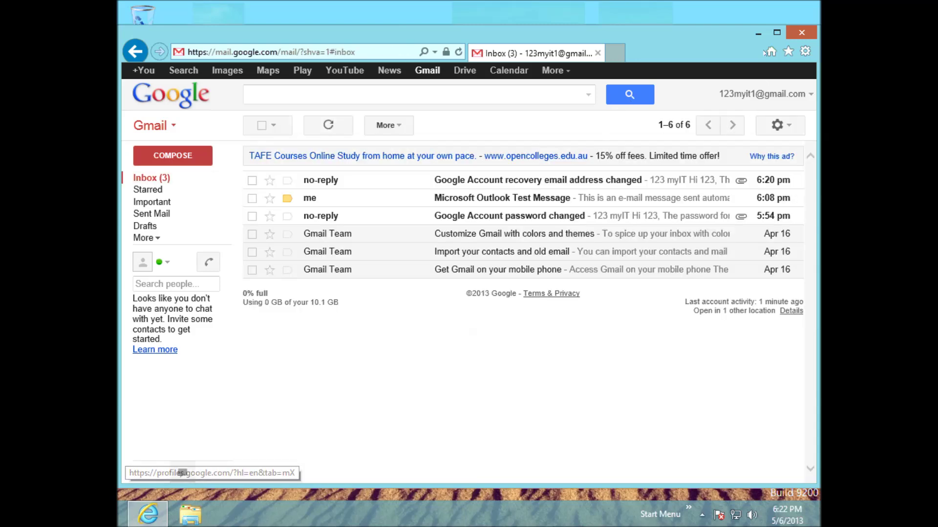
Step: Minimize the browser and launch Outlook 2013 by searching 'out' from the Search charm
{"action": "left_click", "coordinate": [759, 33]}
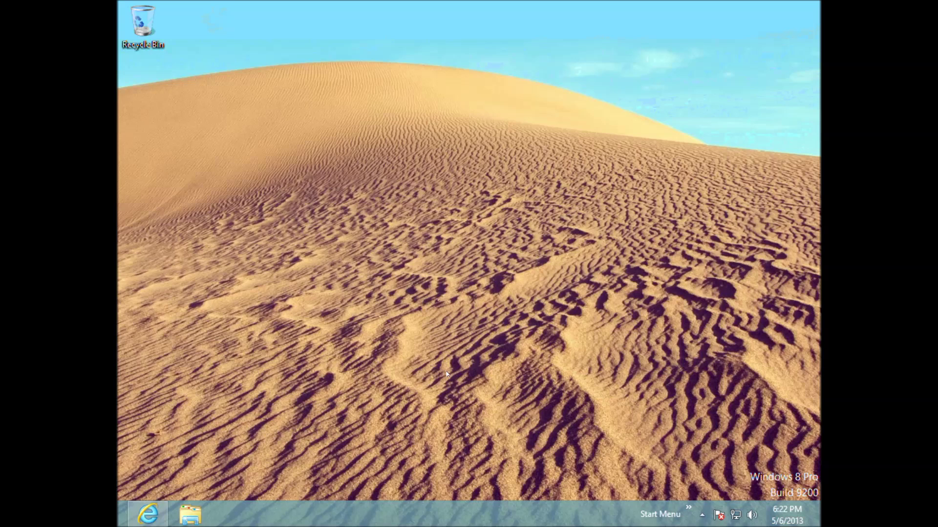
{"action": "key", "text": "super+c"}
{"action": "left_click", "coordinate": [788, 133]}
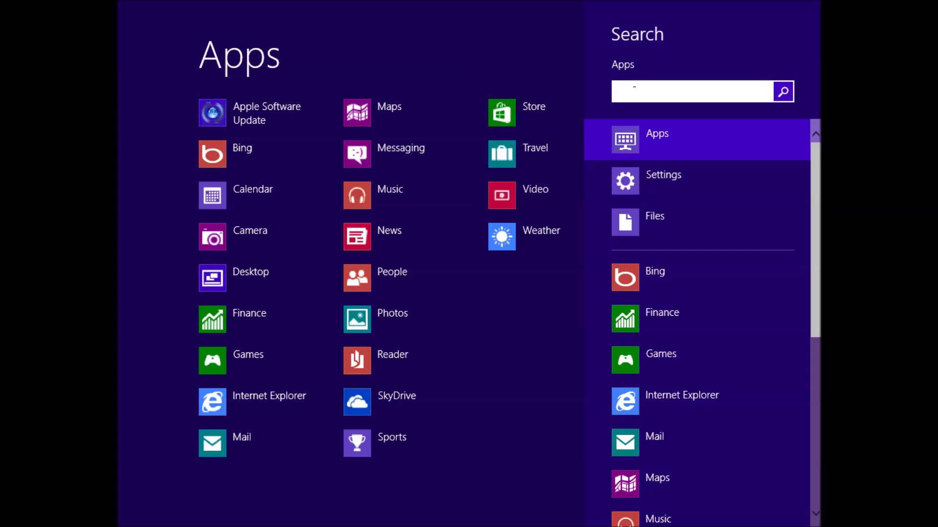
{"action": "type", "text": "out"}
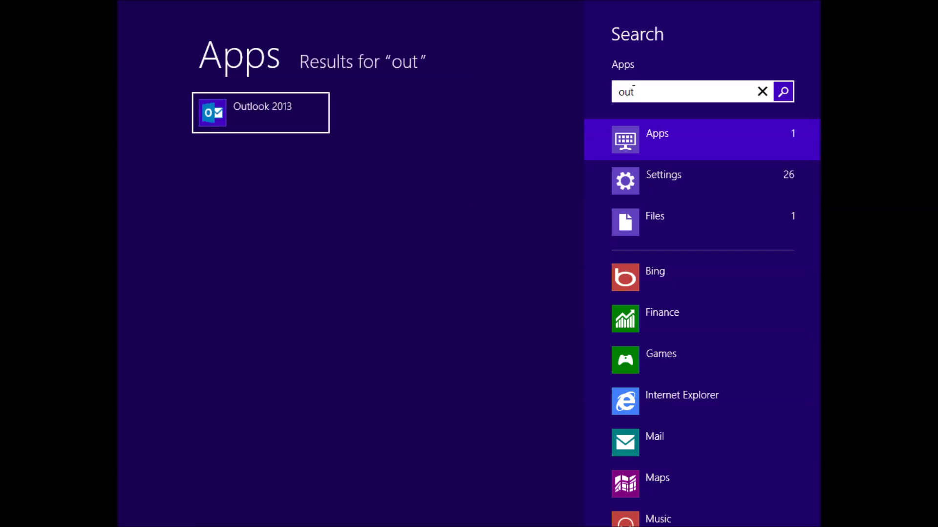
{"action": "key", "text": "Return"}
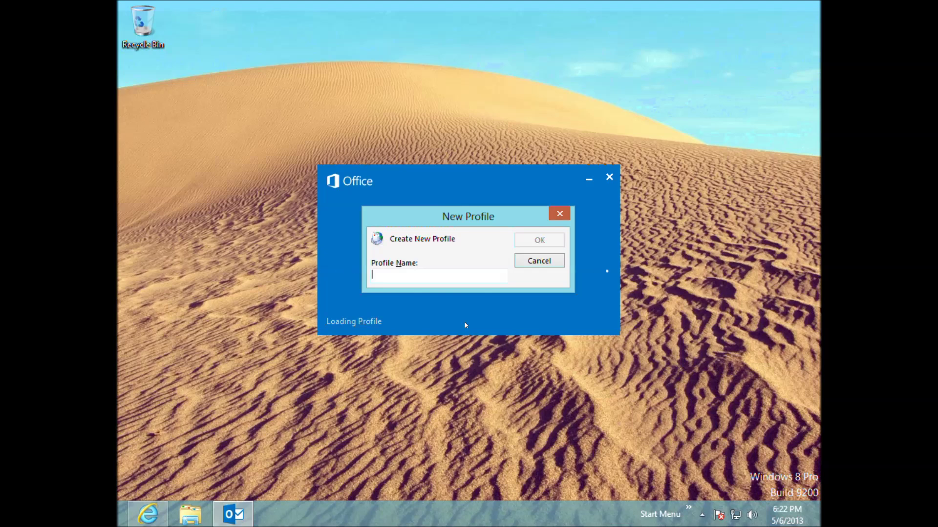
Step: Enter gmail1 as the new profile name and confirm it
{"action": "type", "text": "gmail"}
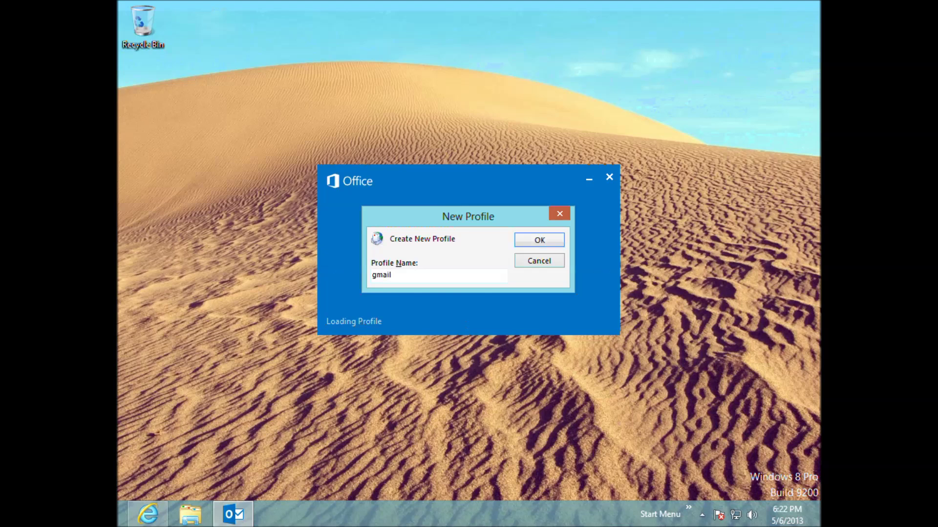
{"action": "type", "text": "1"}
{"action": "left_click_drag", "start_coordinate": [396, 275], "coordinate": [318, 271]}
{"action": "left_click", "coordinate": [540, 242]}
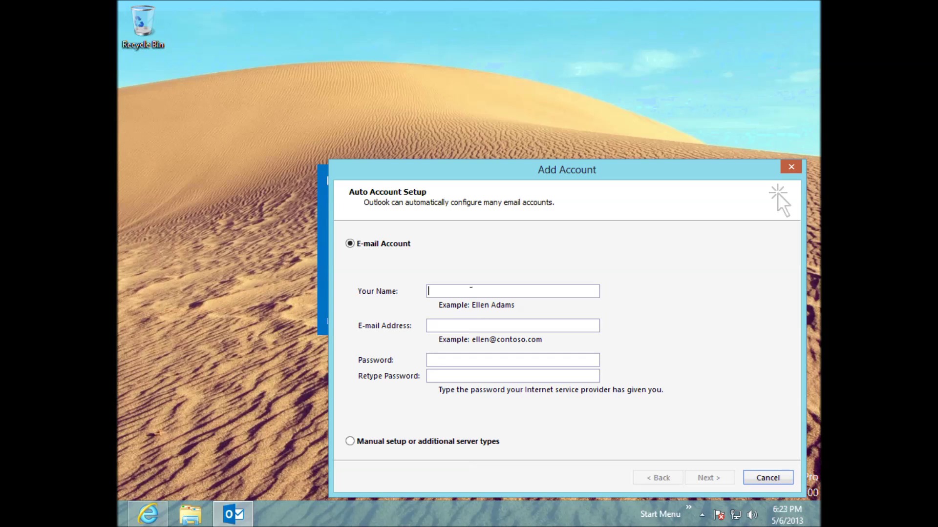
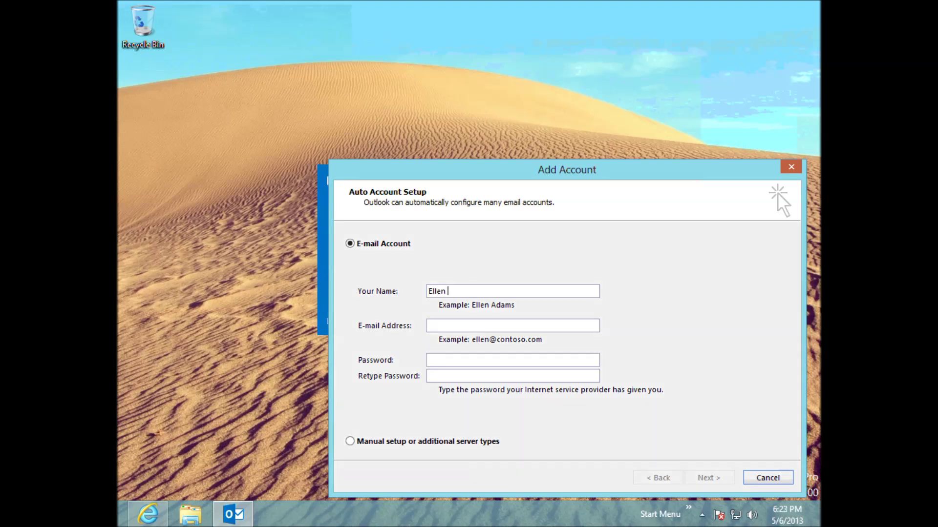
Step: Fill in the account holder's name, Gmail address and password twice, then run Auto Account Setup
{"action": "left_click", "coordinate": [454, 324]}
{"action": "key", "text": "Tab"}
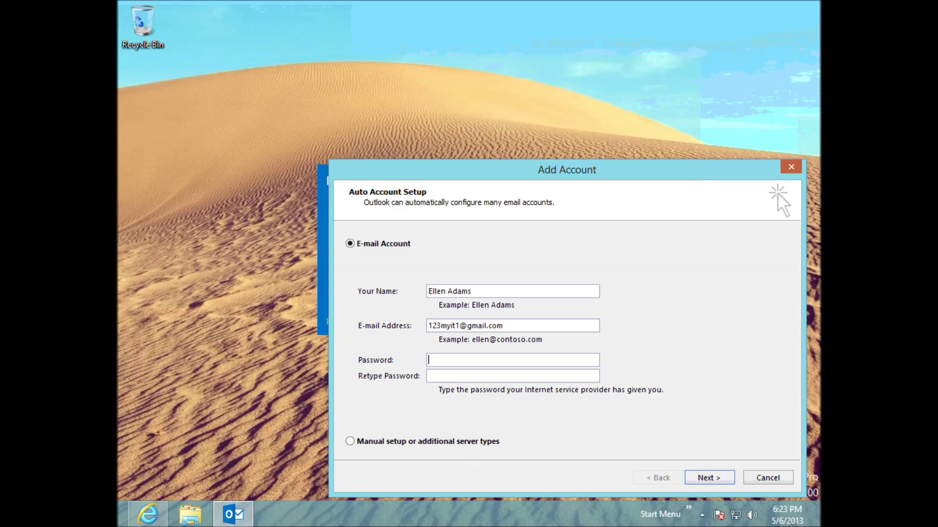
{"action": "type", "text": "********"}
{"action": "key", "text": "Tab"}
{"action": "type", "text": "********"}
{"action": "left_click", "coordinate": [708, 482]}
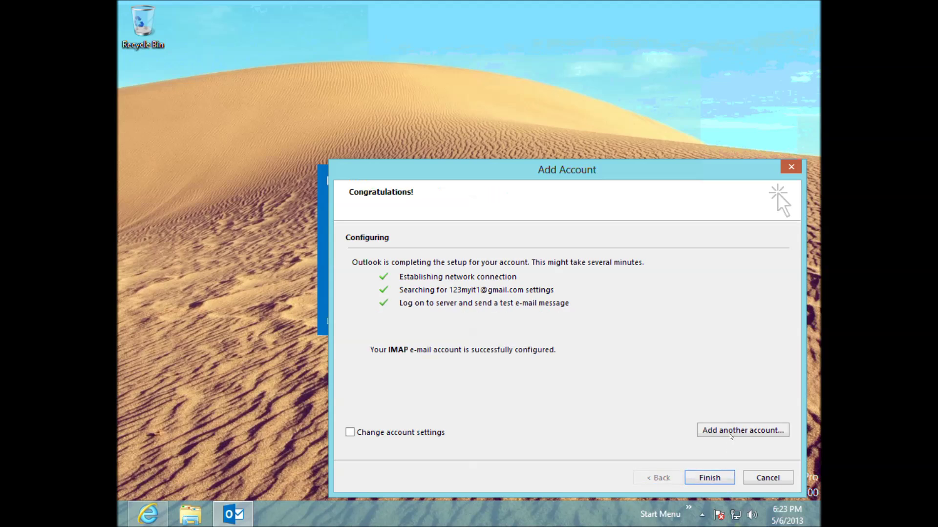
Step: Skip adding another account and cancel so Outlook loads the gmail1 profile
{"action": "left_click", "coordinate": [731, 431]}
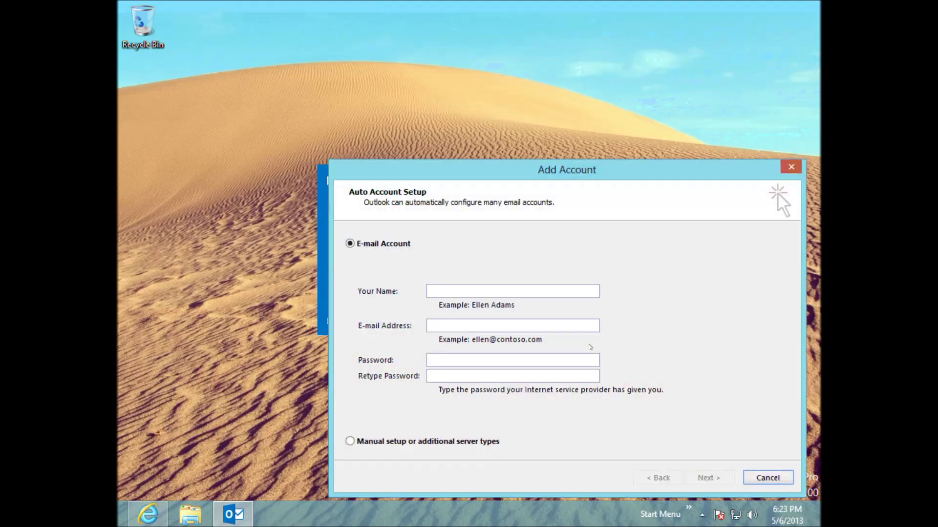
{"action": "left_click", "coordinate": [767, 478]}
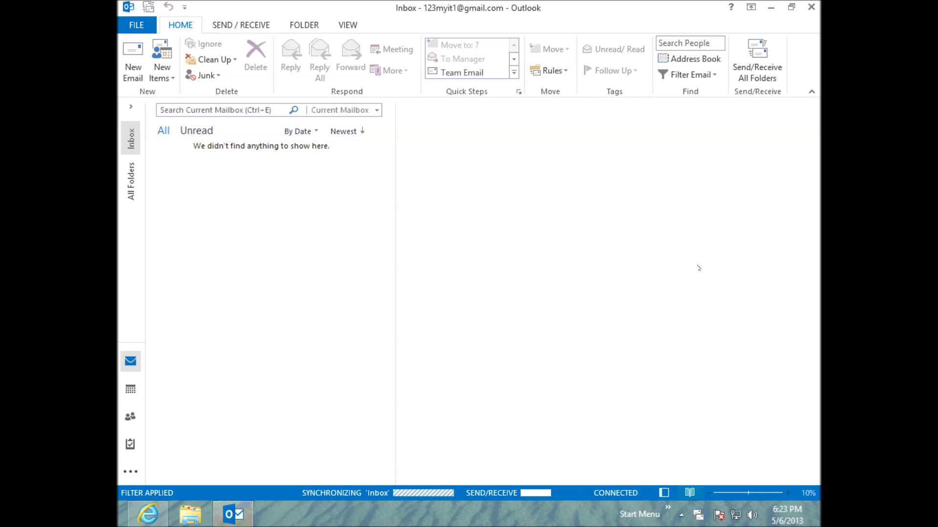
Step: Check the synced Gmail Team message and folders, then open the File Info page
{"action": "left_click", "coordinate": [289, 178]}
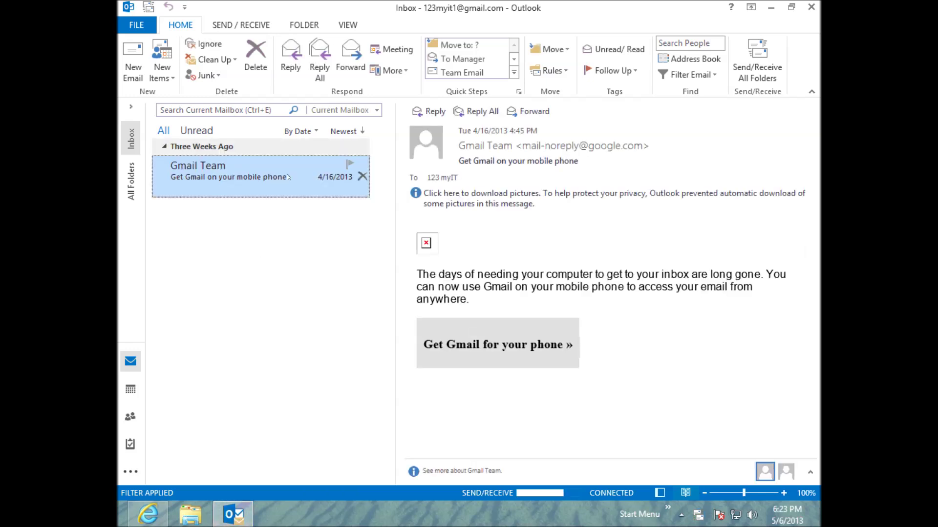
{"action": "mouse_move", "coordinate": [234, 514]}
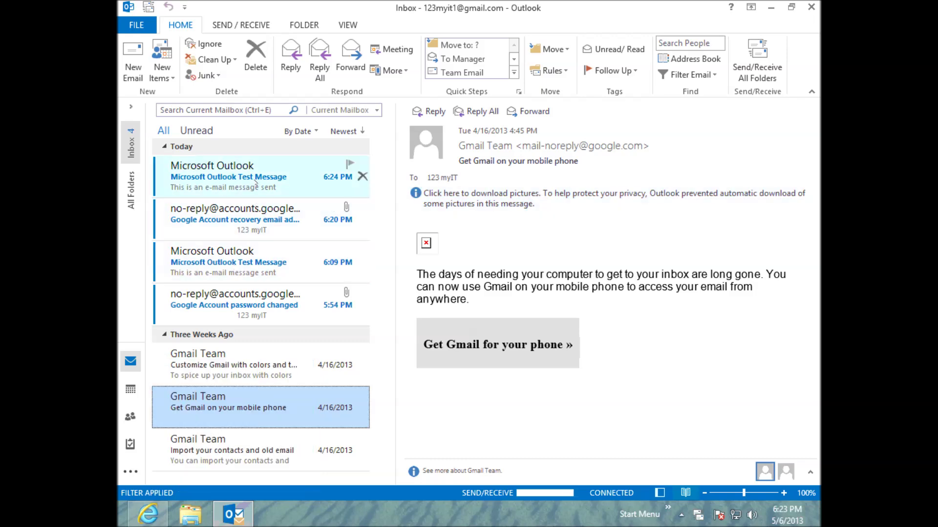
{"action": "left_click", "coordinate": [147, 513]}
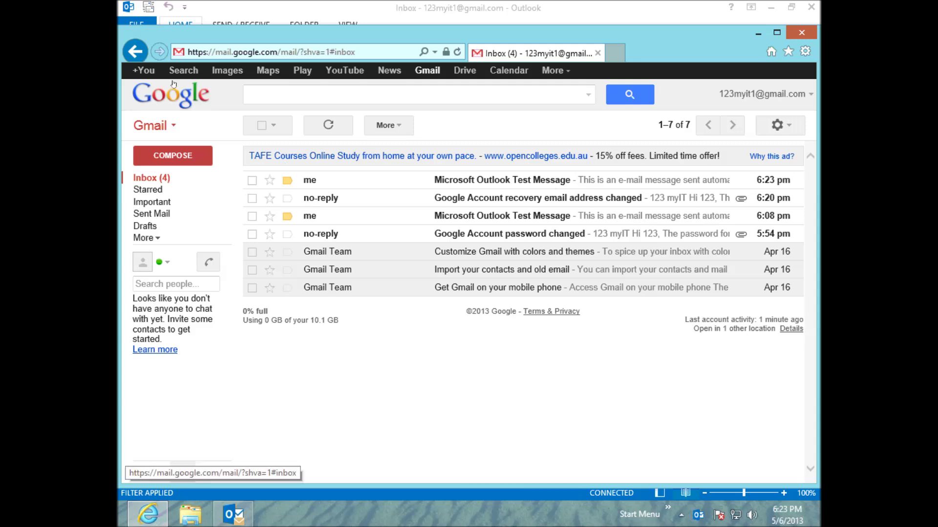
{"action": "left_click", "coordinate": [758, 33]}
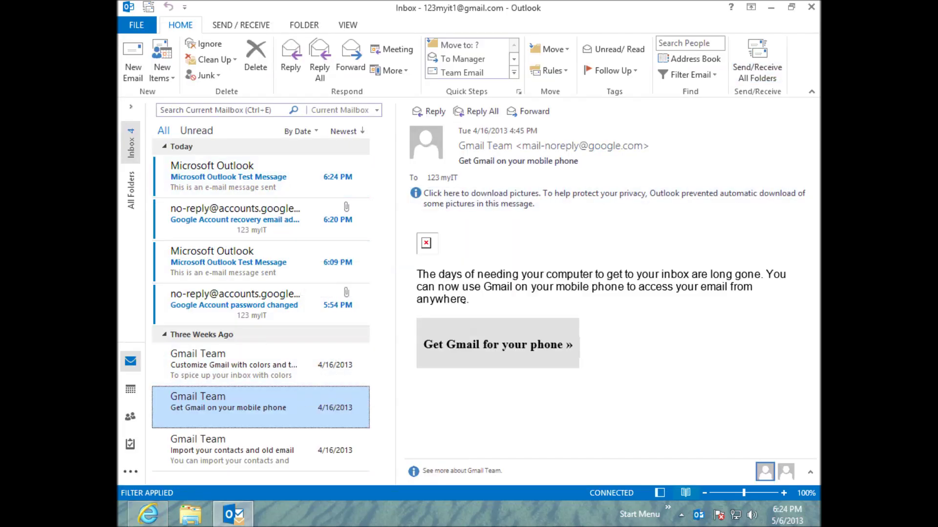
{"action": "left_click", "coordinate": [130, 107]}
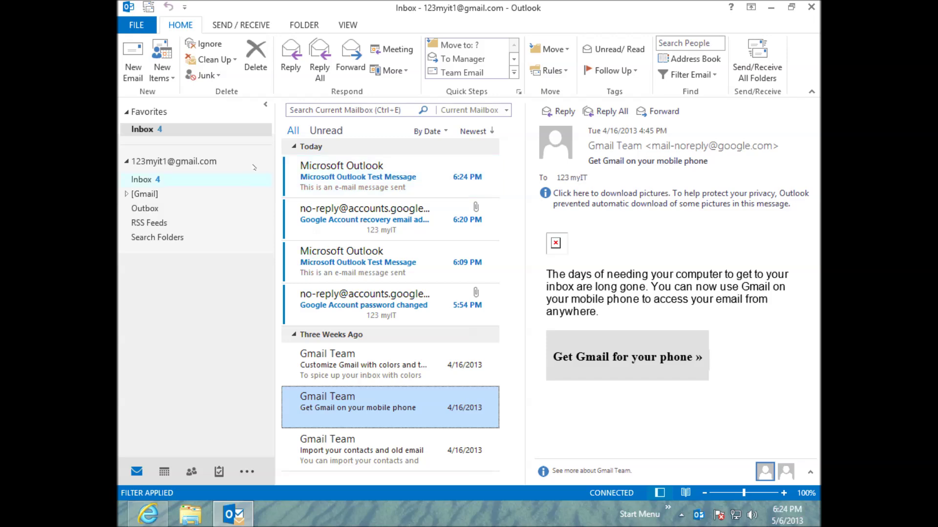
{"action": "left_click", "coordinate": [265, 105]}
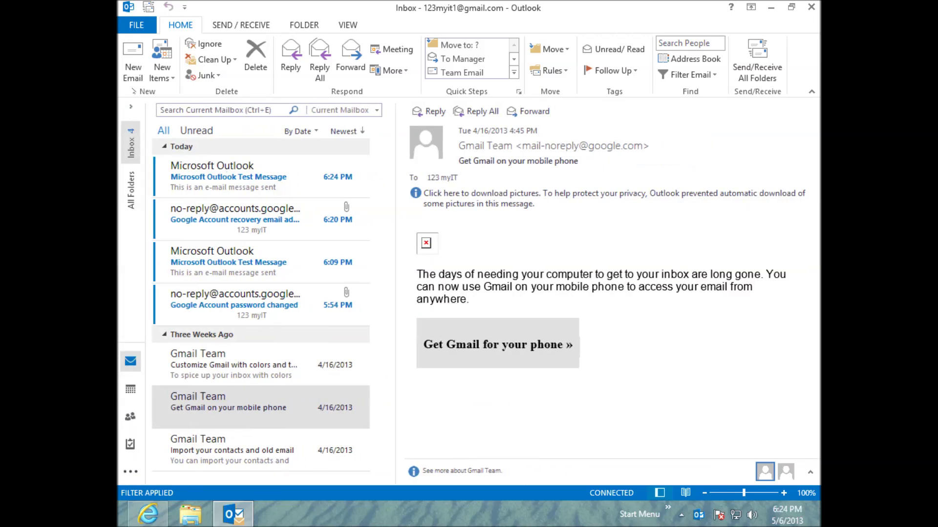
{"action": "left_click", "coordinate": [145, 27]}
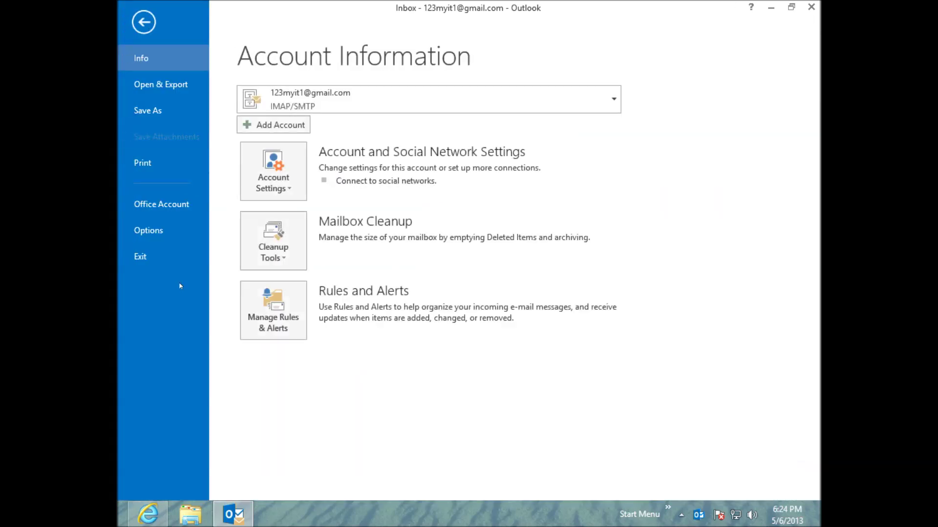
Step: Review Office Account, Options and the Gmail account's Account Settings, then quit Outlook
{"action": "left_click", "coordinate": [171, 203]}
{"action": "left_click", "coordinate": [167, 230]}
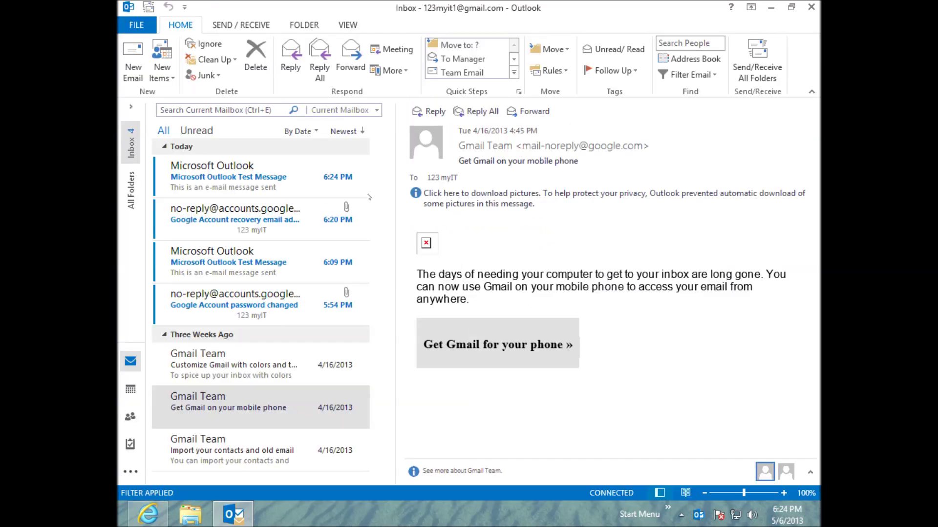
{"action": "left_click", "coordinate": [736, 22]}
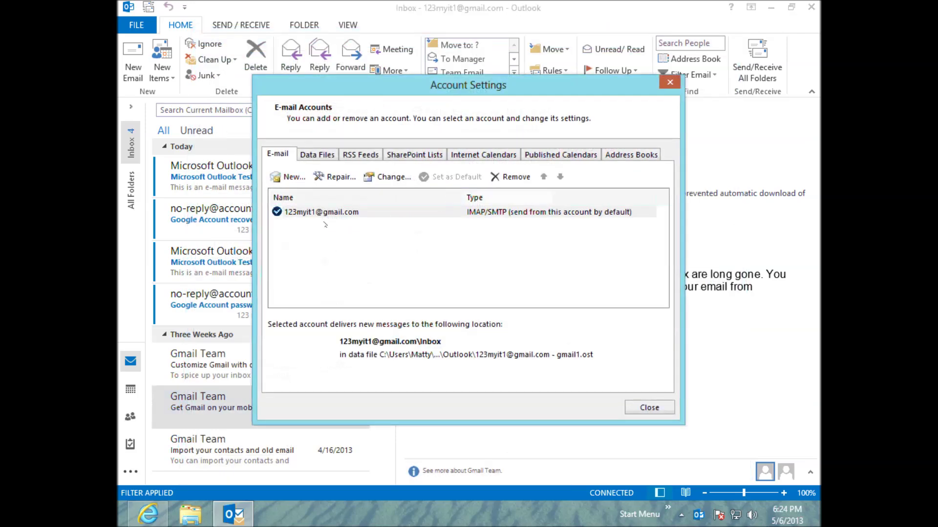
{"action": "left_click", "coordinate": [324, 213]}
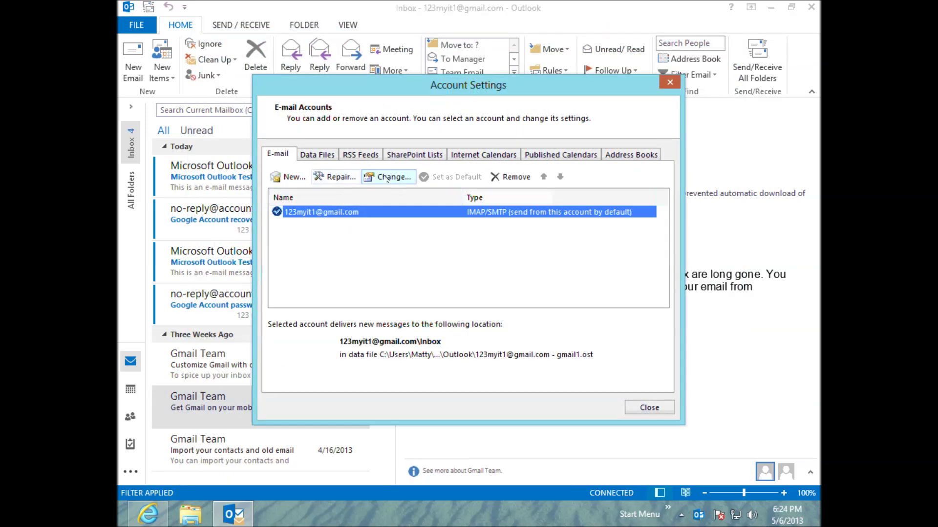
{"action": "left_click", "coordinate": [670, 82]}
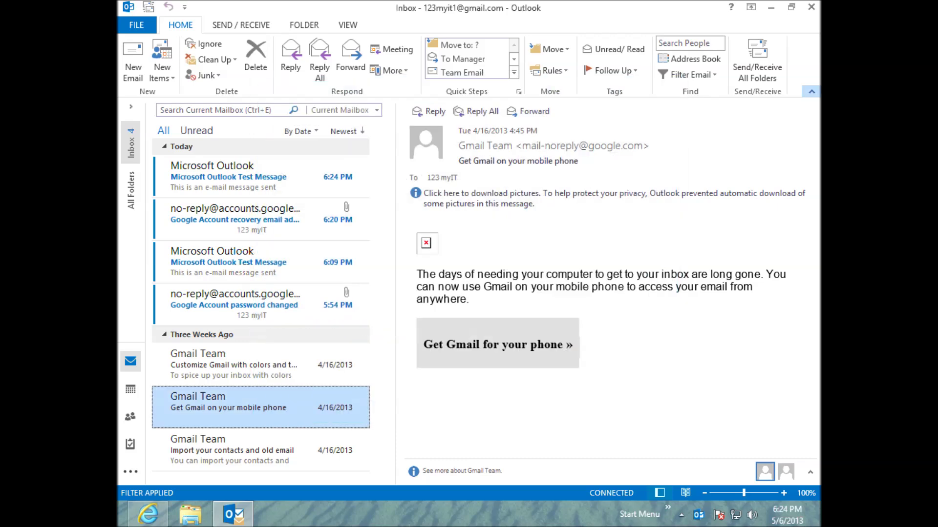
{"action": "left_click", "coordinate": [811, 8]}
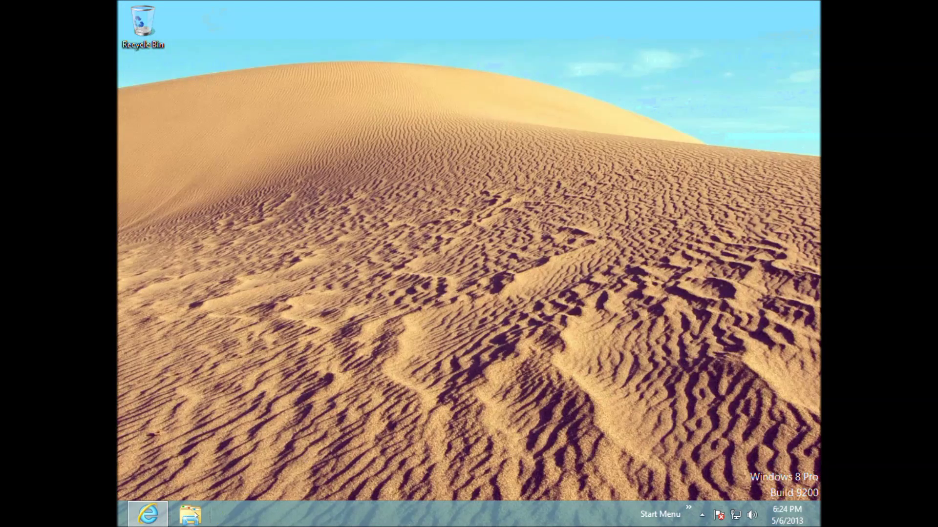
Step: Launch Control Panel by searching 'contro' from the Windows charms
{"action": "key", "text": "super+c"}
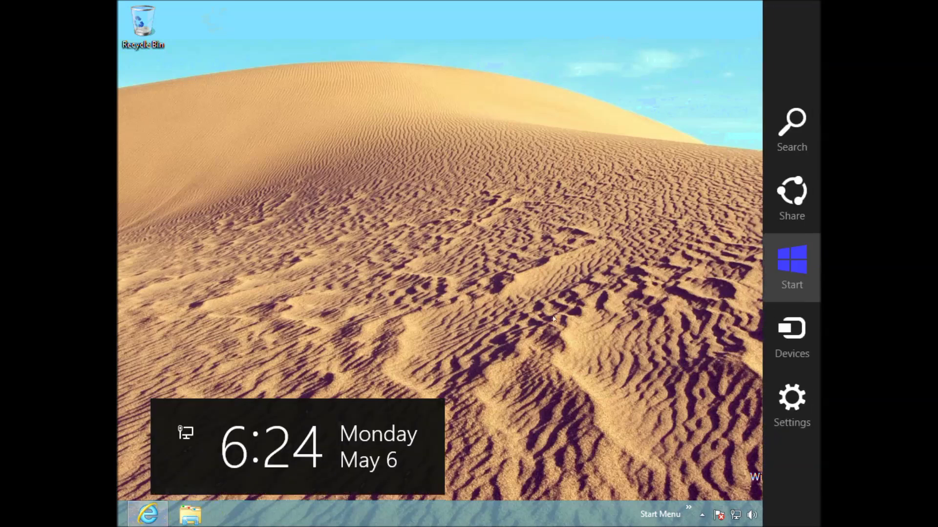
{"action": "key", "text": "super+q"}
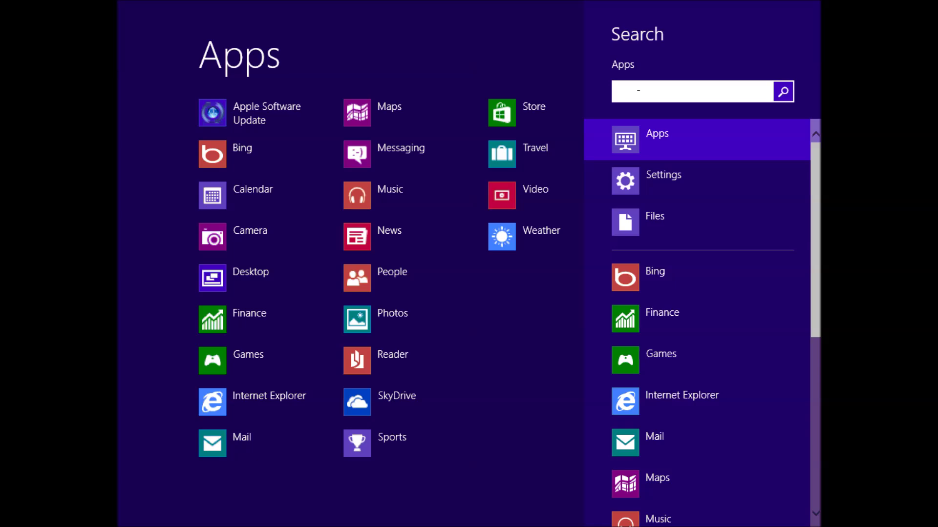
{"action": "type", "text": "control"}
{"action": "key", "text": "Return"}
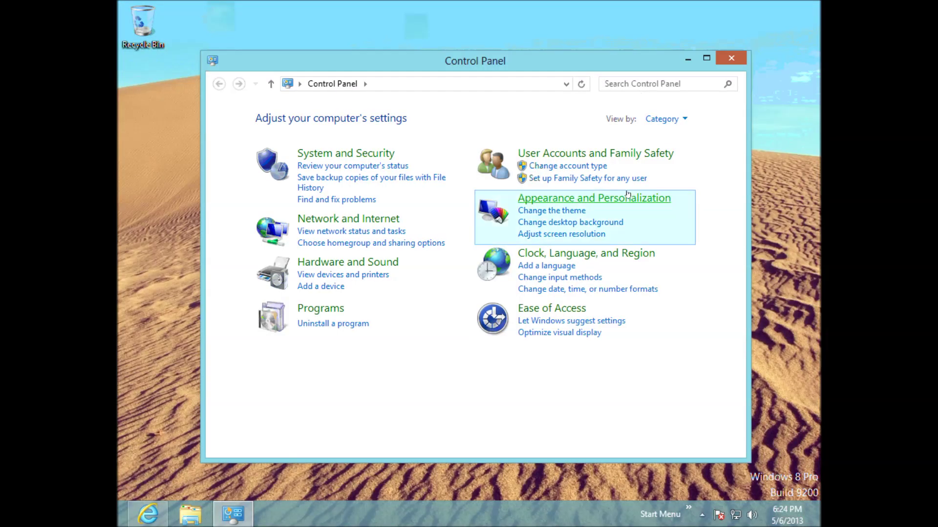
Step: Remove the gmail1 profile under User Accounts and Family Safety > Mail, then close Control Panel
{"action": "left_click", "coordinate": [530, 155]}
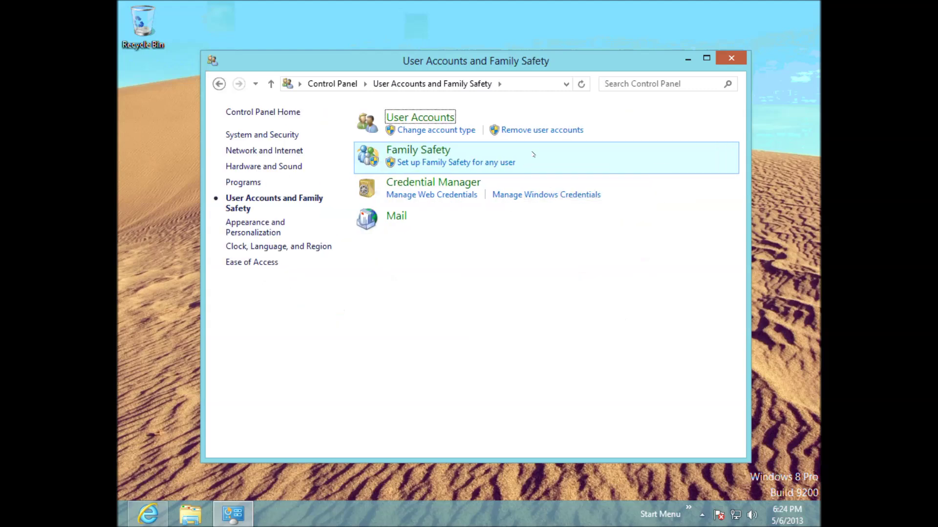
{"action": "left_click", "coordinate": [396, 217]}
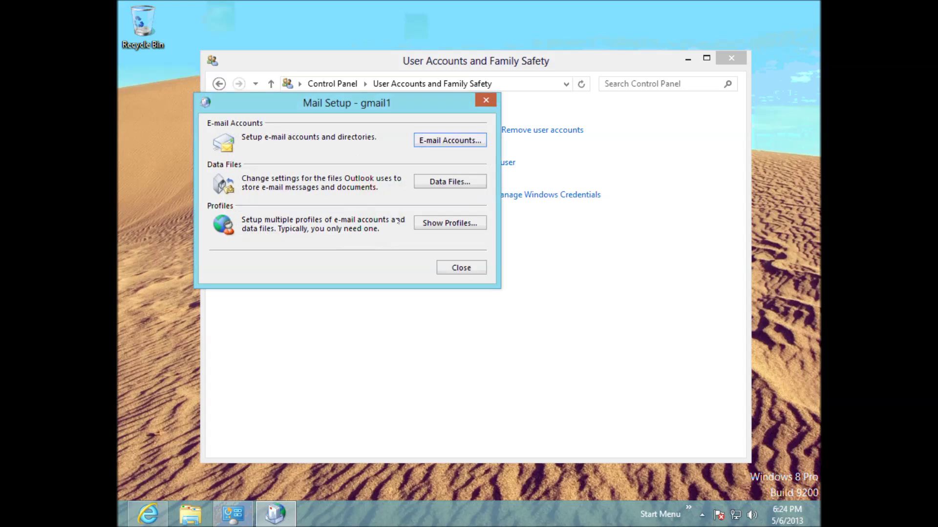
{"action": "left_click", "coordinate": [438, 226]}
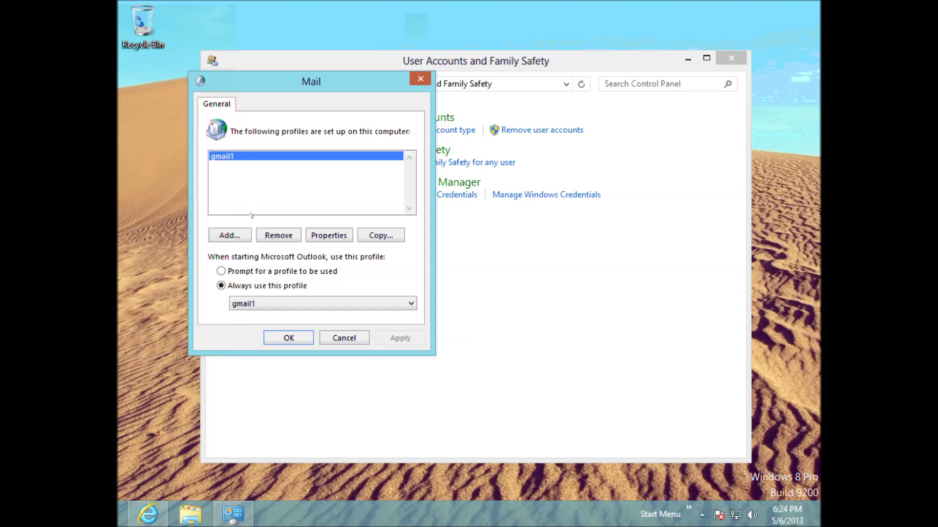
{"action": "left_click", "coordinate": [275, 238]}
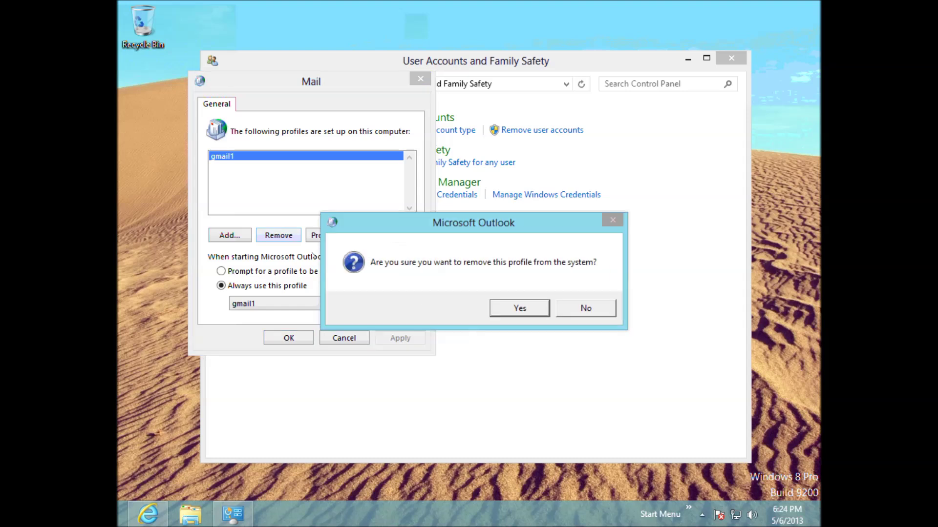
{"action": "left_click", "coordinate": [536, 311]}
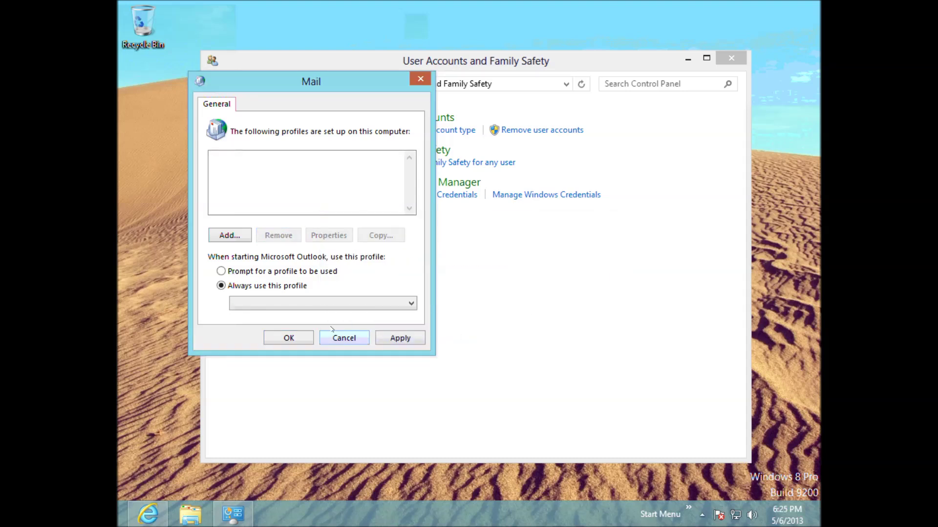
{"action": "left_click", "coordinate": [303, 344]}
{"action": "key", "text": "alt+F4"}
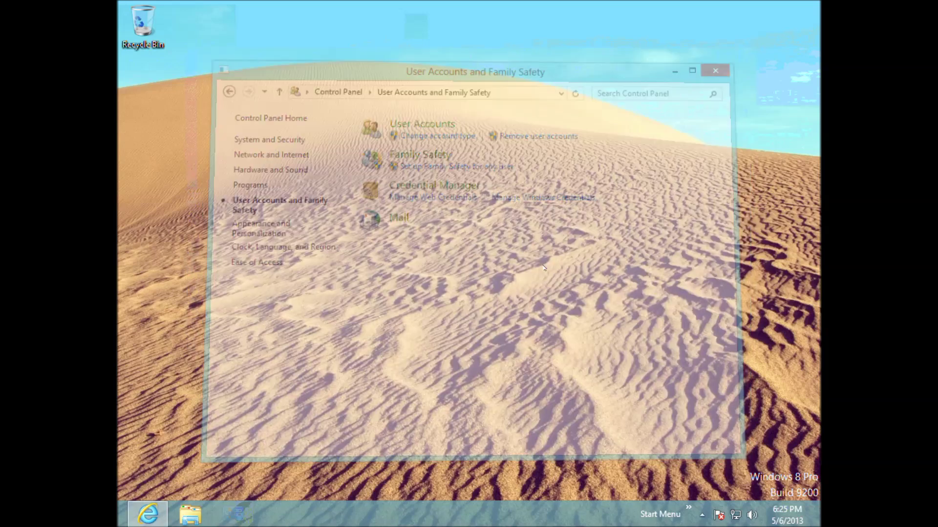
Step: Reopen Control Panel by searching 'control' from the charms
{"action": "key", "text": "super+c"}
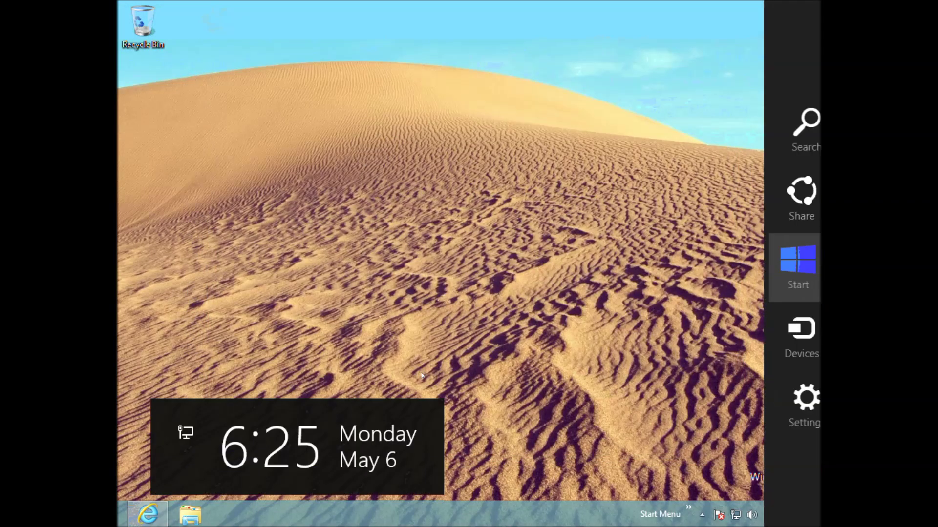
{"action": "left_click", "coordinate": [792, 133]}
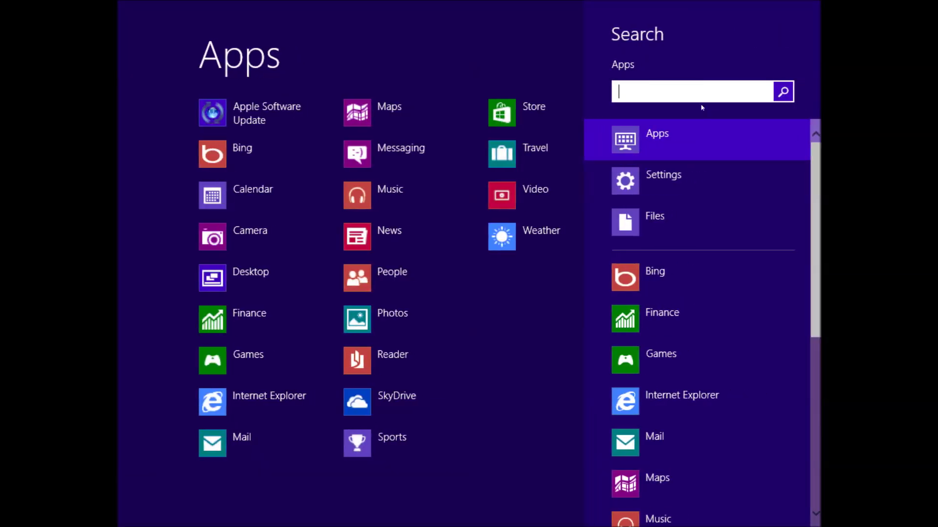
{"action": "type", "text": "control"}
{"action": "key", "text": "Return"}
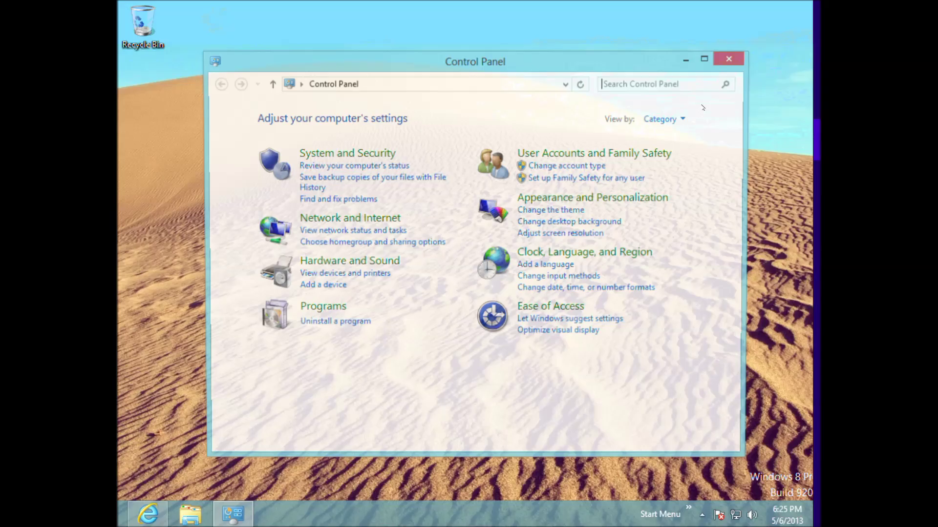
Step: In Mail settings, add a new profile and type the name gmail2
{"action": "left_click", "coordinate": [561, 153]}
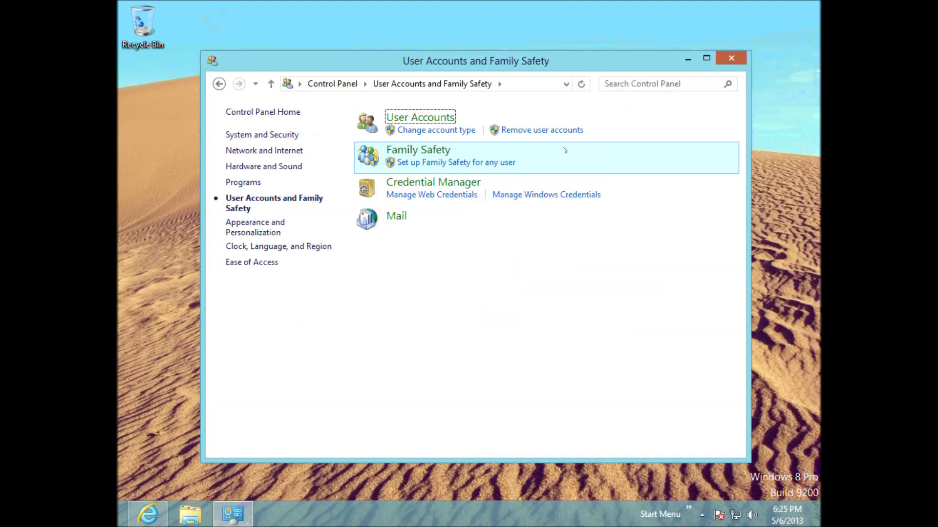
{"action": "left_click", "coordinate": [395, 221]}
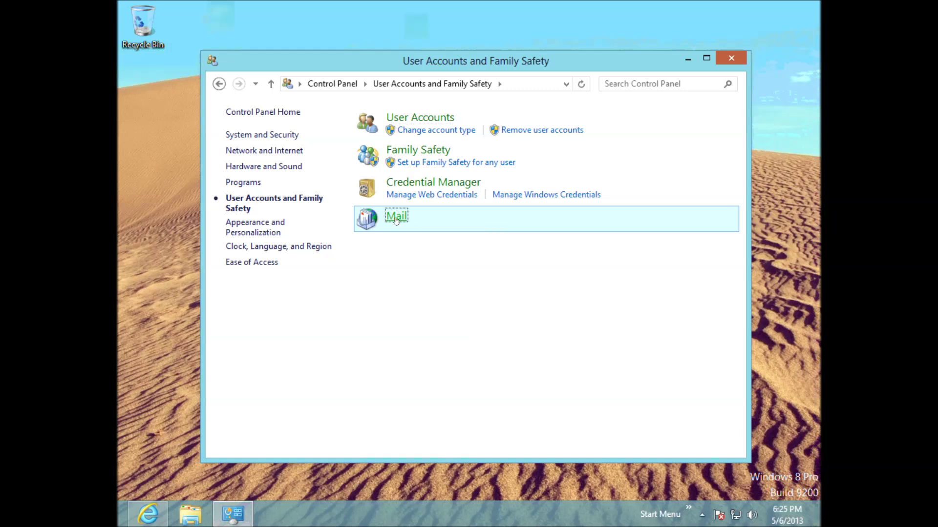
{"action": "left_click", "coordinate": [247, 257]}
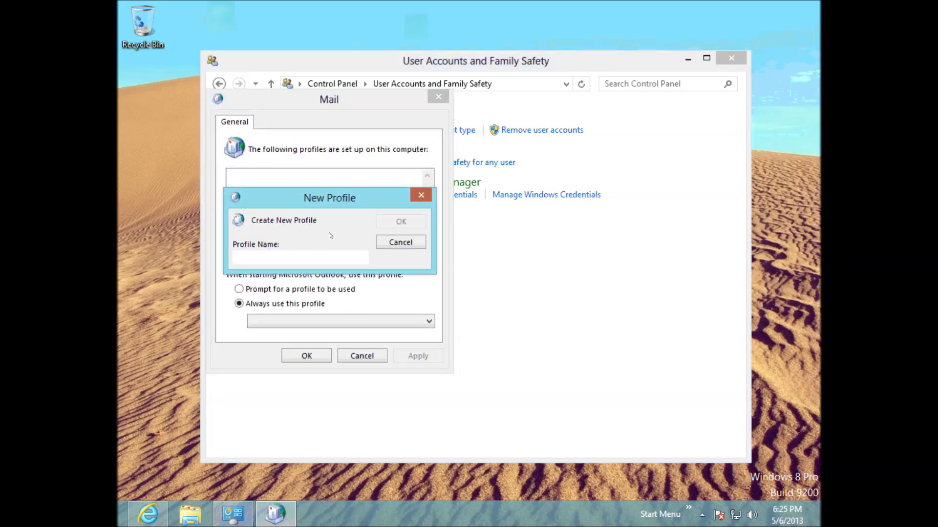
{"action": "type", "text": "gmail2"}
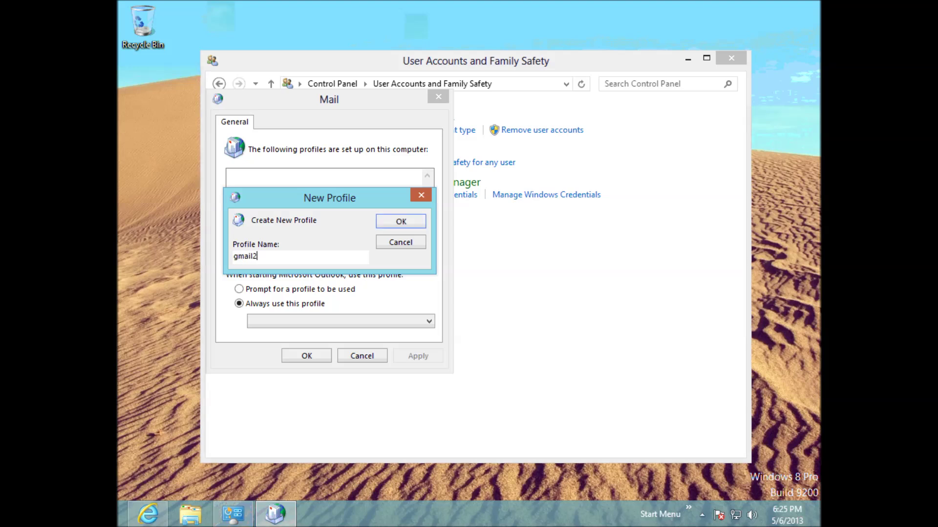
Step: Confirm the gmail2 profile and enter the account holder's display name in the Your Name field
{"action": "left_click", "coordinate": [389, 222]}
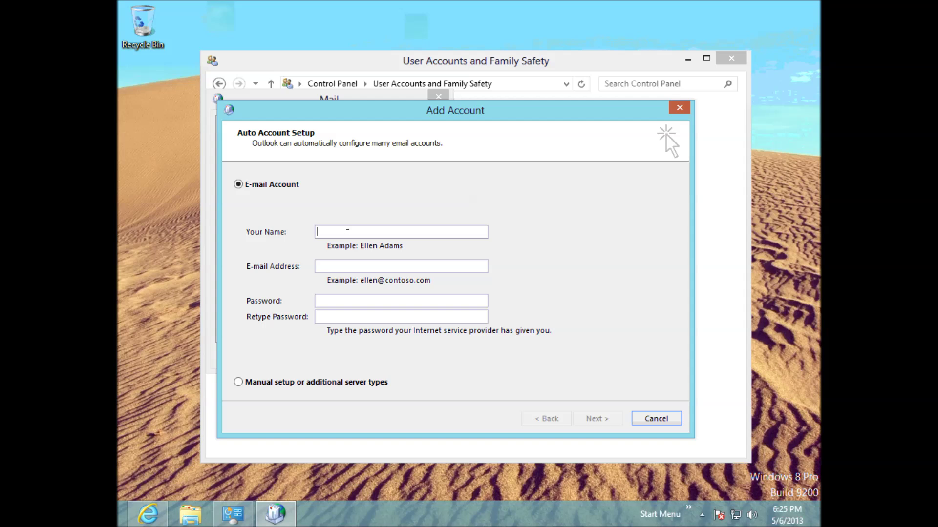
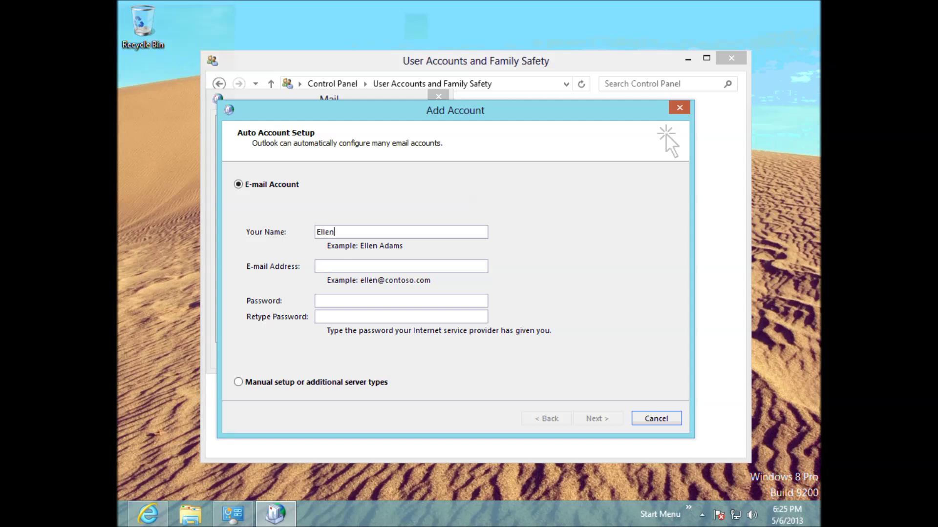
{"action": "key", "text": "Tab"}
{"action": "type", "text": "12345"}
{"action": "key", "text": "BackSpace"}
{"action": "key", "text": "BackSpace"}
{"action": "left_click_drag", "start_coordinate": [370, 232], "coordinate": [296, 231]}
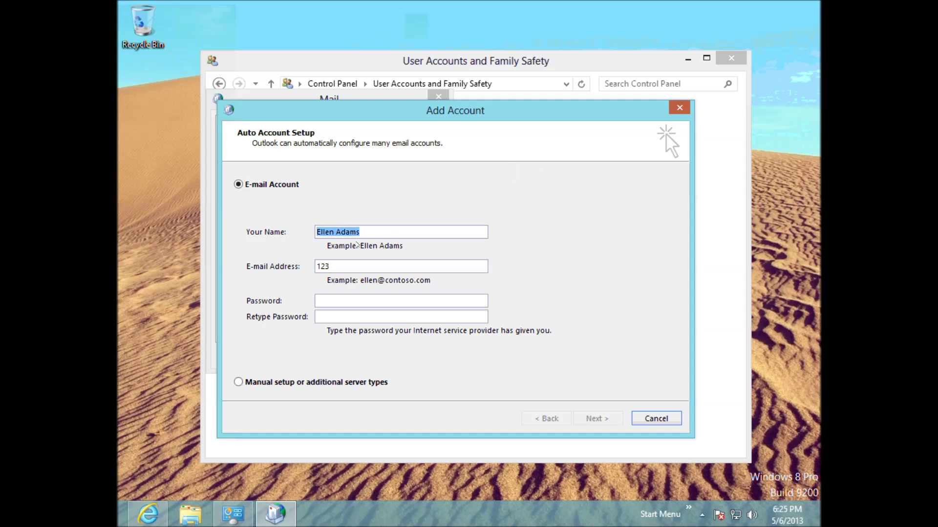
{"action": "type", "text": "Joe Bloggs"}
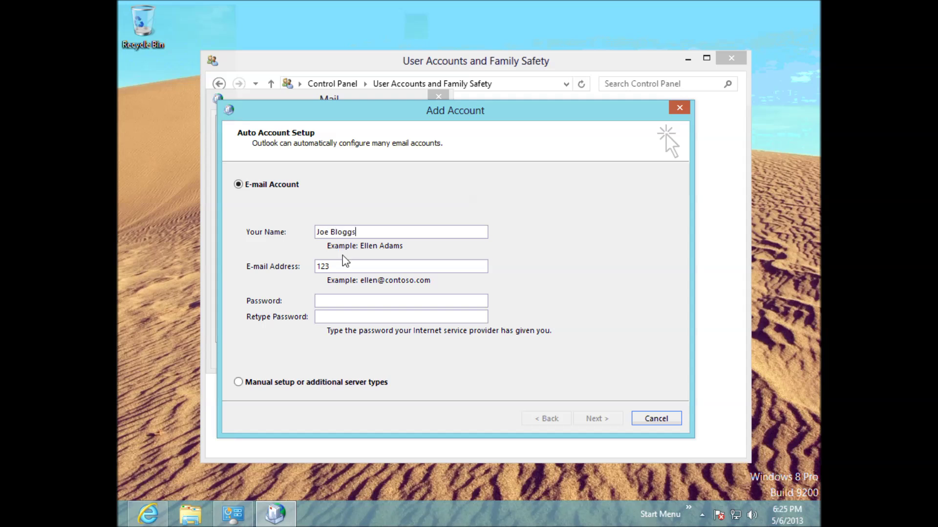
Step: Enter the Gmail address and account password, then start the automatic account setup
{"action": "left_click", "coordinate": [356, 268]}
{"action": "key", "text": "Tab"}
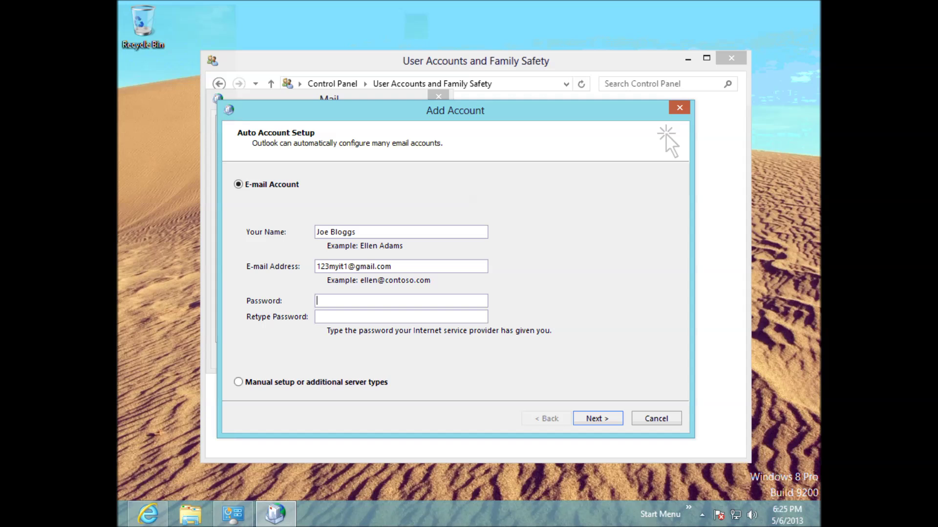
{"action": "type", "text": "********"}
{"action": "key", "text": "Tab"}
{"action": "type", "text": "********"}
{"action": "key", "text": "Return"}
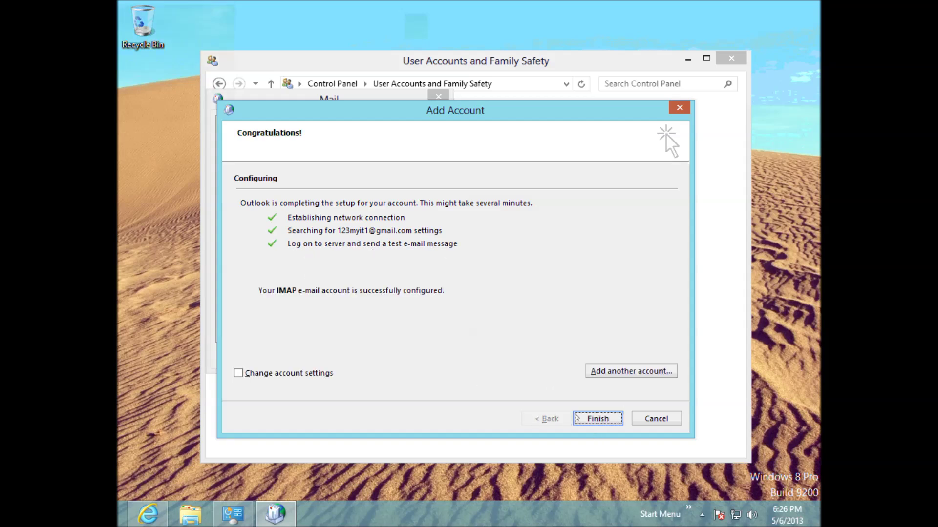
Step: Finish the Gmail account setup, check the test message in the Gmail inbox, then open the charms
{"action": "key", "text": "Return"}
{"action": "left_click", "coordinate": [313, 356]}
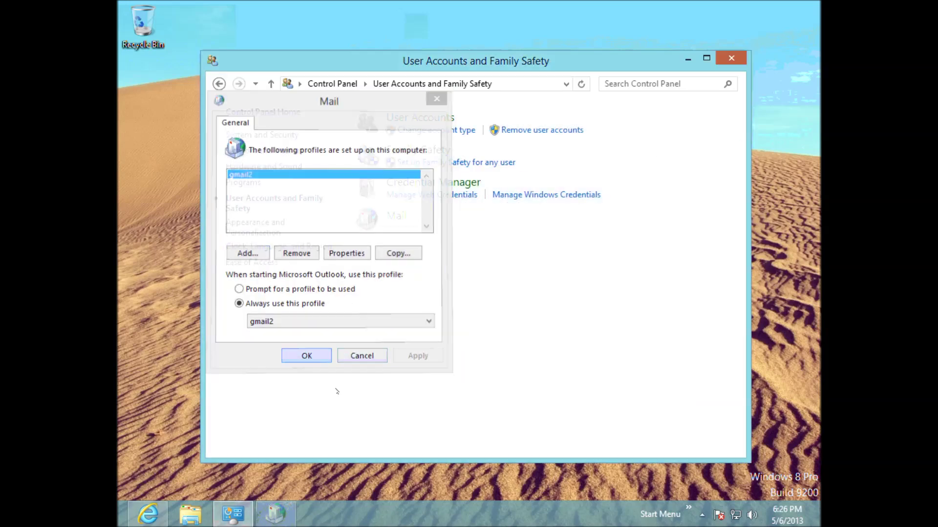
{"action": "left_click", "coordinate": [148, 513]}
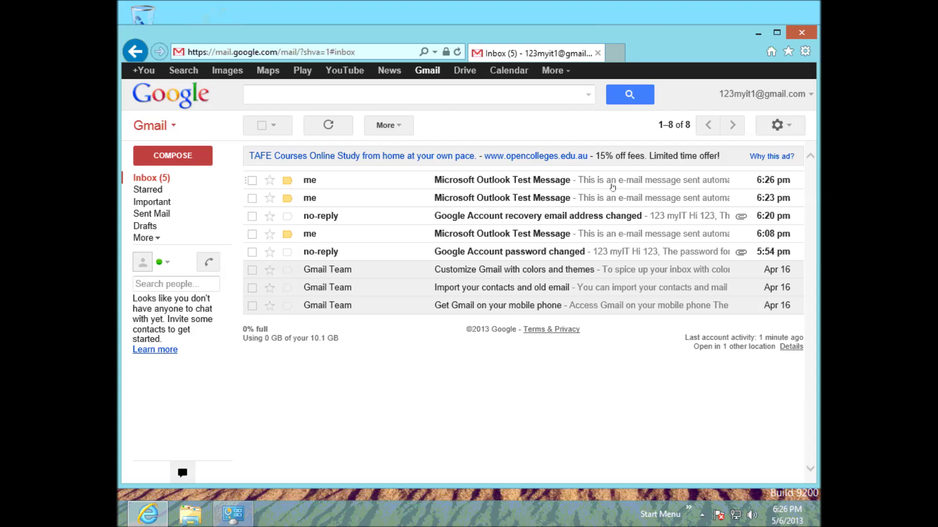
{"action": "left_click", "coordinate": [758, 33]}
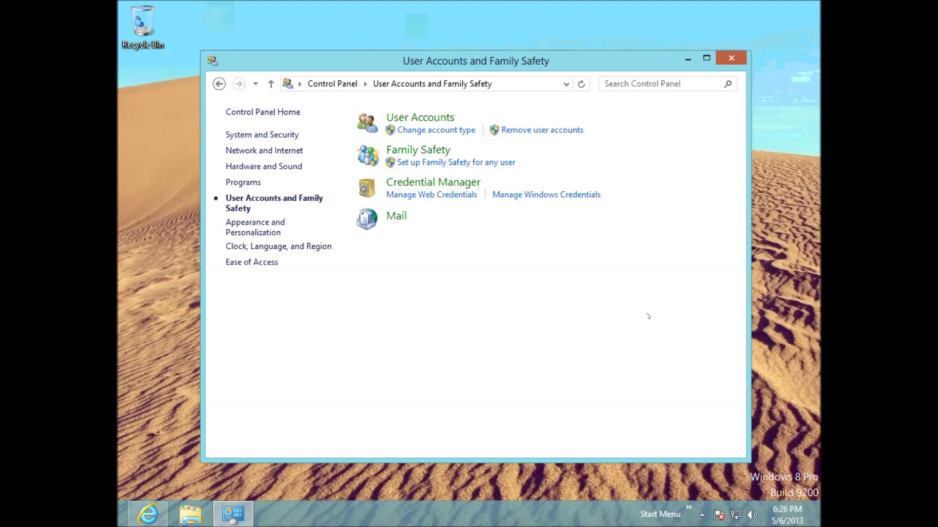
{"action": "key", "text": "super+c"}
Step: Launch Outlook 2013 by searching apps for 'outlook', let the Gmail inbox load, then minimize it
{"action": "left_click", "coordinate": [790, 136]}
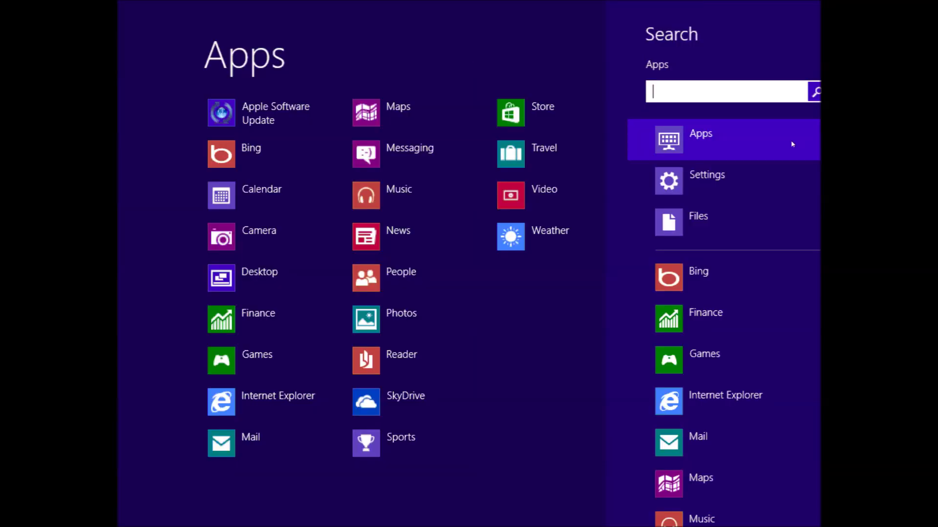
{"action": "type", "text": "outlook"}
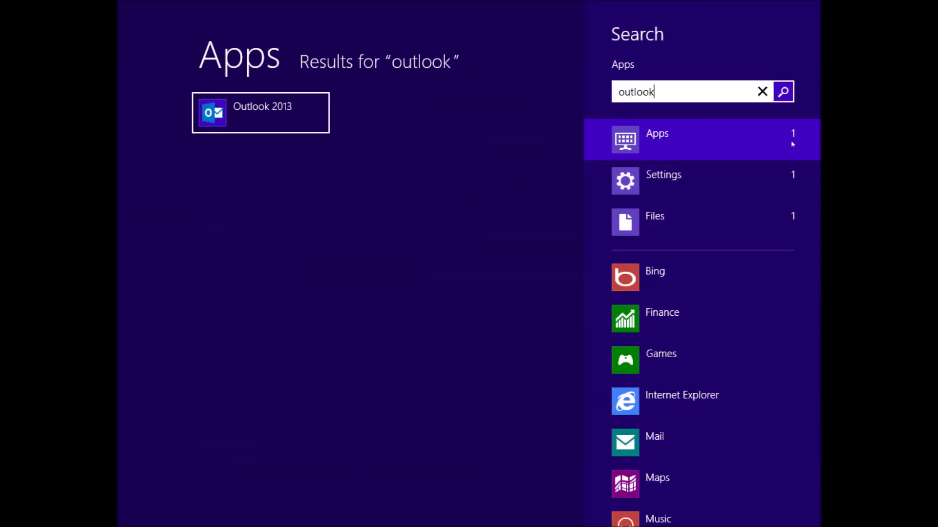
{"action": "key", "text": "Return"}
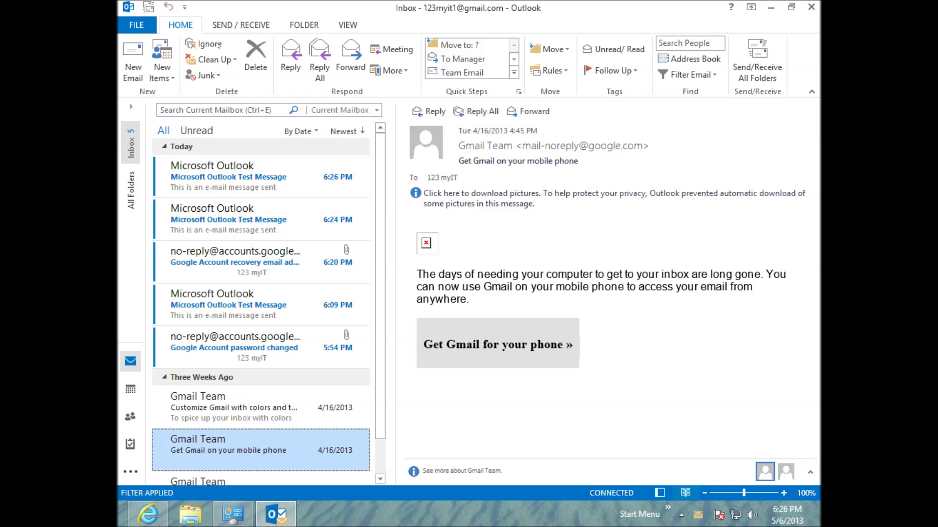
{"action": "left_click", "coordinate": [770, 7]}
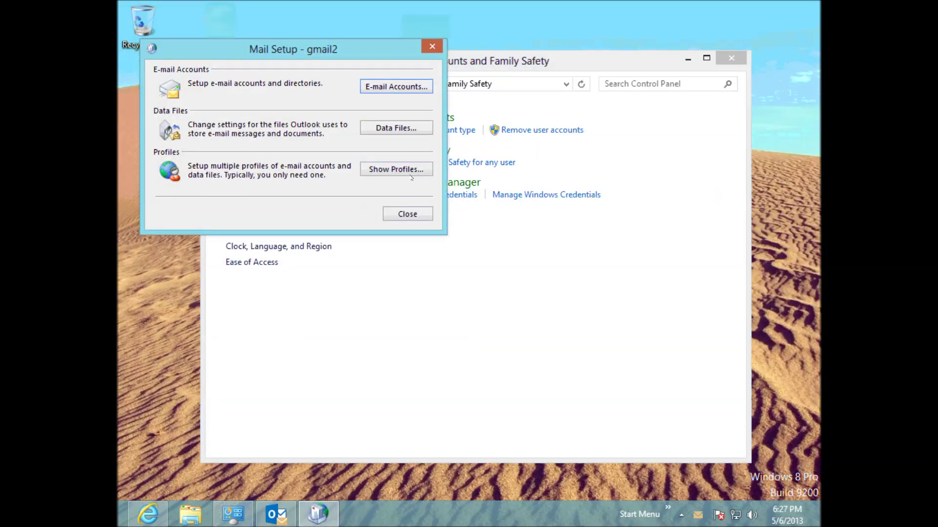
Step: Add a mail profile named yahoo, choose manual setup, then cancel its account wizard
{"action": "left_click", "coordinate": [410, 171]}
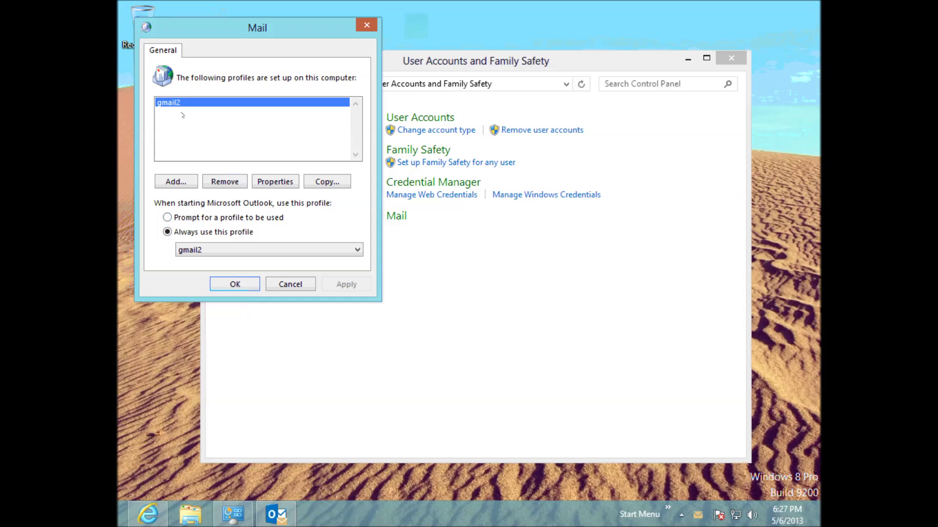
{"action": "left_click", "coordinate": [185, 184]}
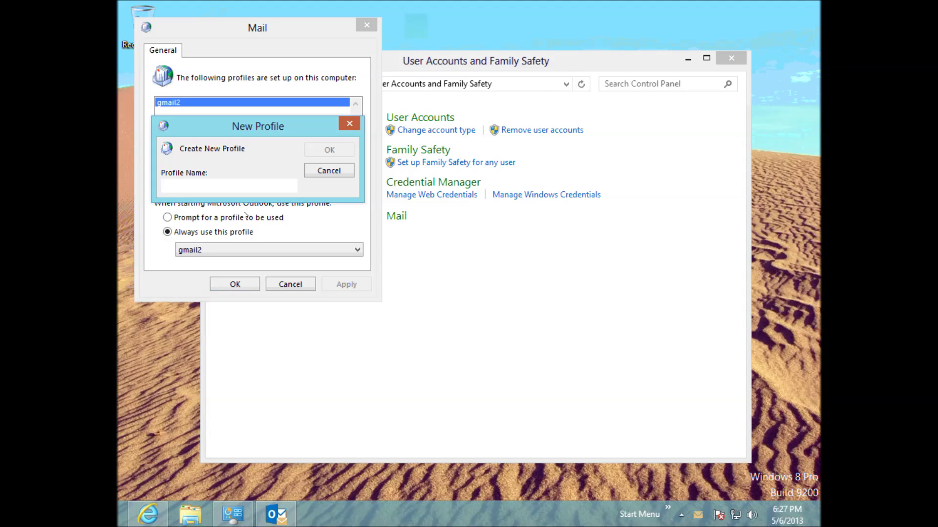
{"action": "type", "text": "yahoo"}
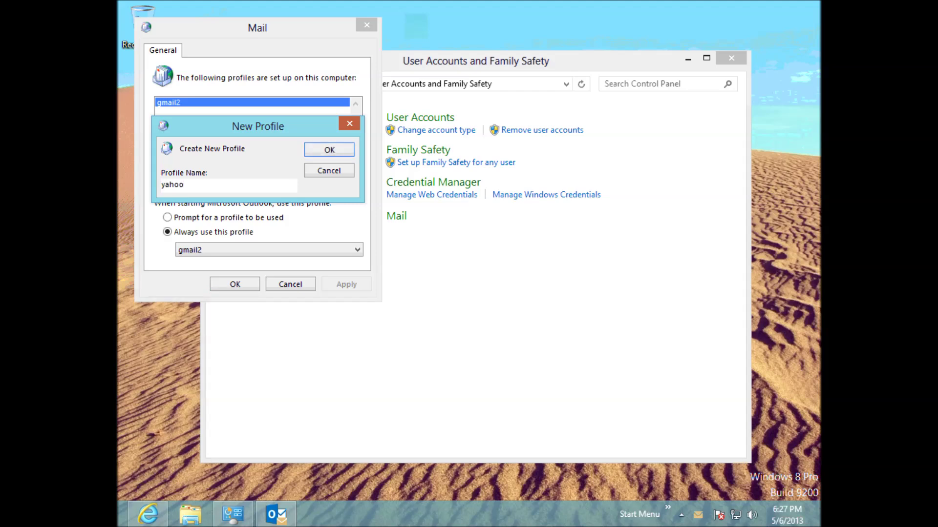
{"action": "left_click", "coordinate": [328, 151]}
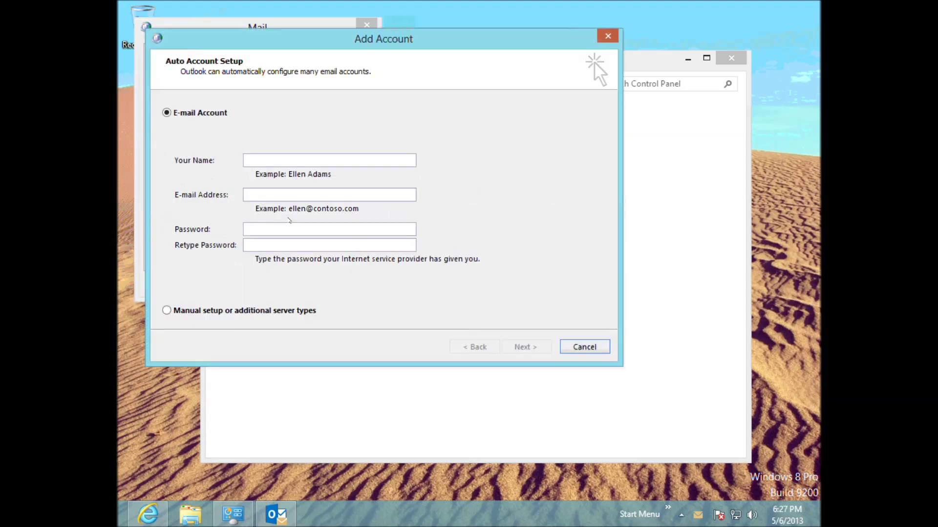
{"action": "left_click", "coordinate": [204, 312]}
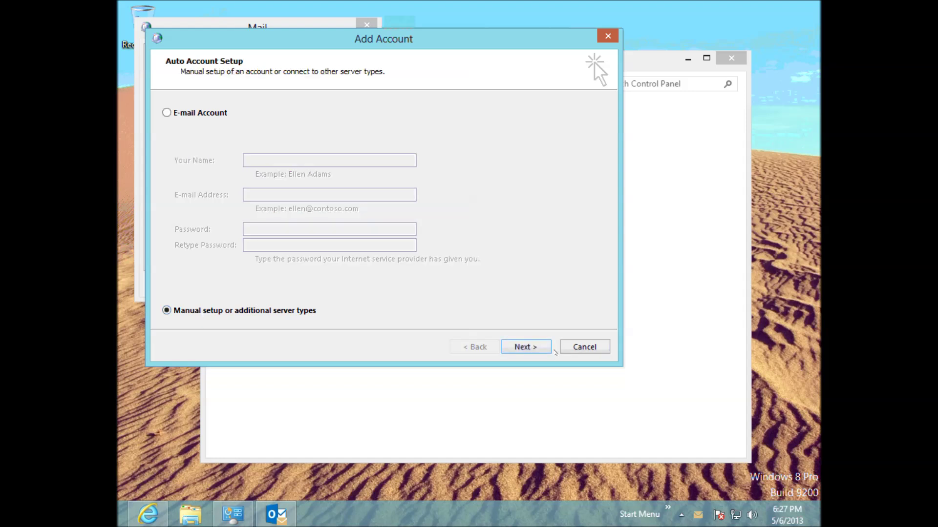
{"action": "left_click", "coordinate": [529, 348]}
{"action": "left_click", "coordinate": [529, 347]}
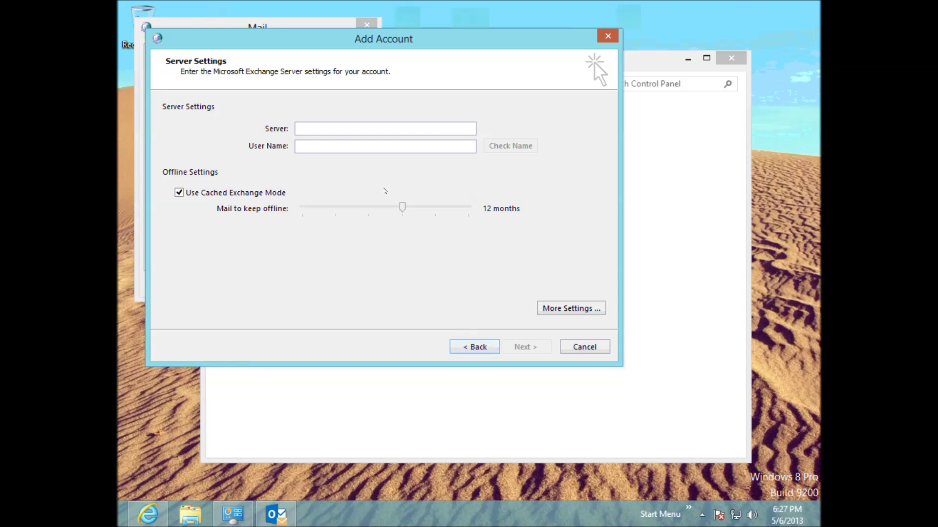
{"action": "key", "text": "Escape"}
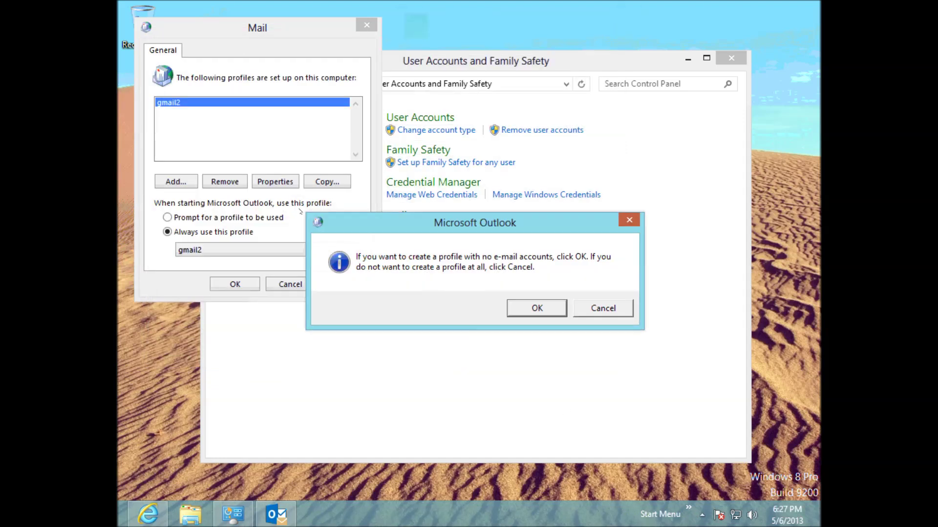
Step: Keep the empty yahoo profile and set Mail to 'Prompt for a profile to be used'
{"action": "left_click", "coordinate": [537, 307]}
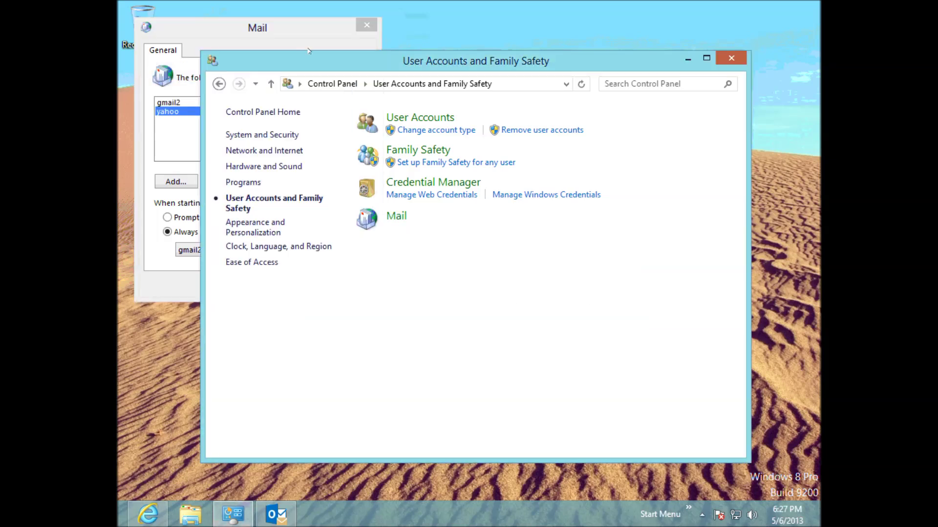
{"action": "left_click", "coordinate": [297, 37]}
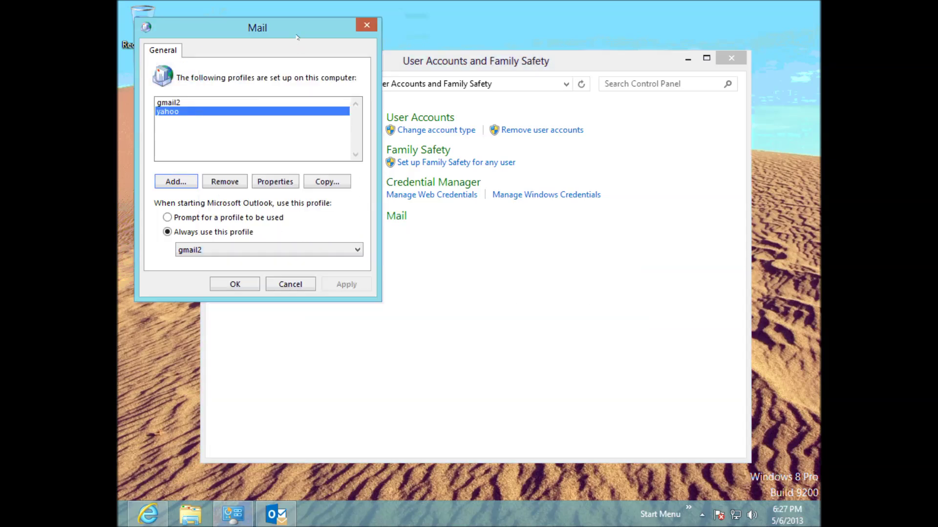
{"action": "left_click", "coordinate": [186, 102]}
{"action": "left_click", "coordinate": [187, 111]}
{"action": "left_click", "coordinate": [185, 103]}
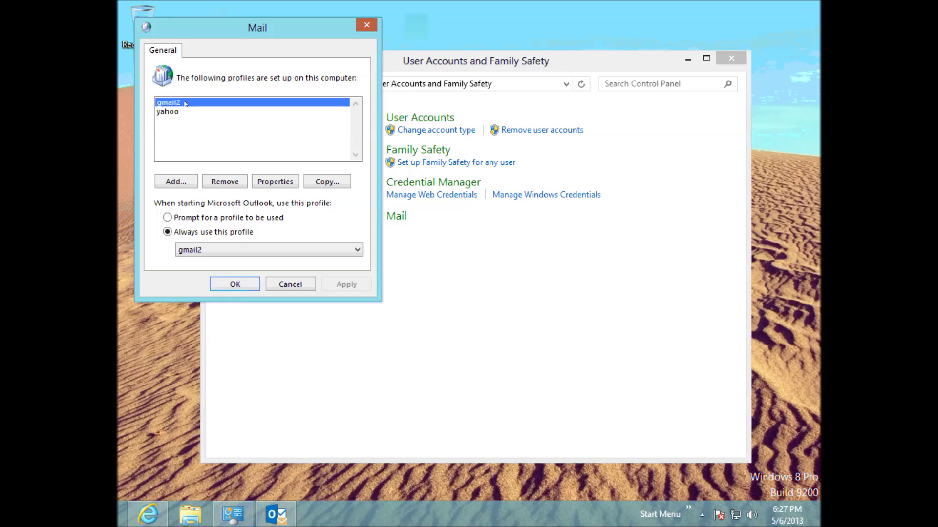
{"action": "left_click", "coordinate": [182, 113]}
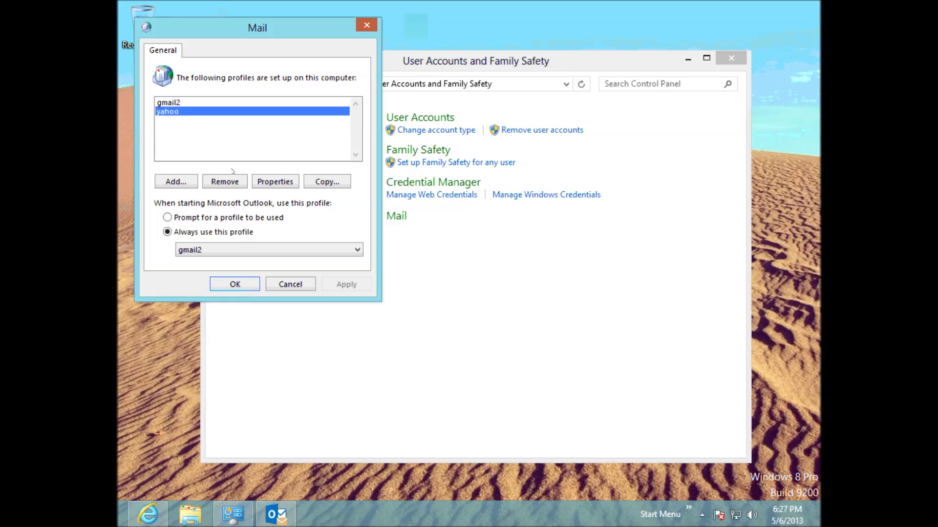
{"action": "left_click", "coordinate": [168, 218]}
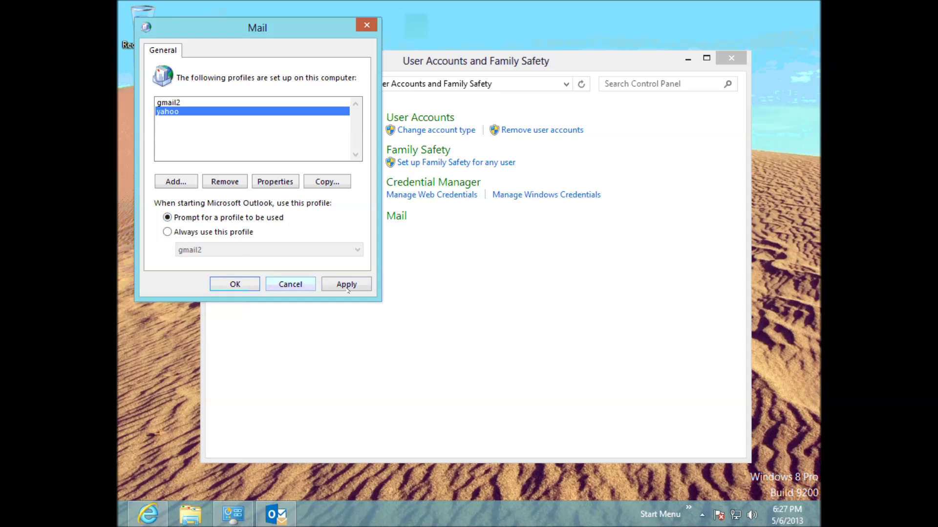
{"action": "left_click", "coordinate": [235, 284]}
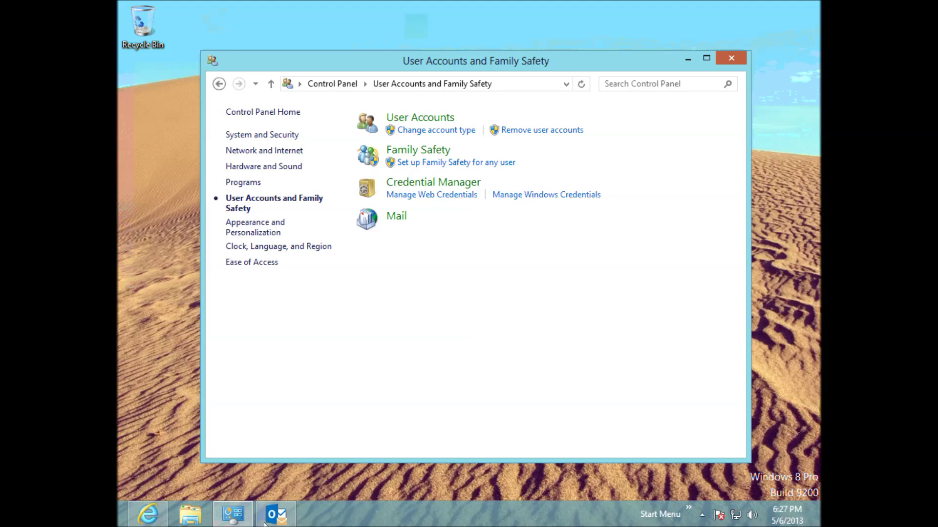
{"action": "left_click", "coordinate": [273, 515]}
Step: Exit Outlook 2013 from the File menu and relaunch it through app search
{"action": "left_click", "coordinate": [131, 20]}
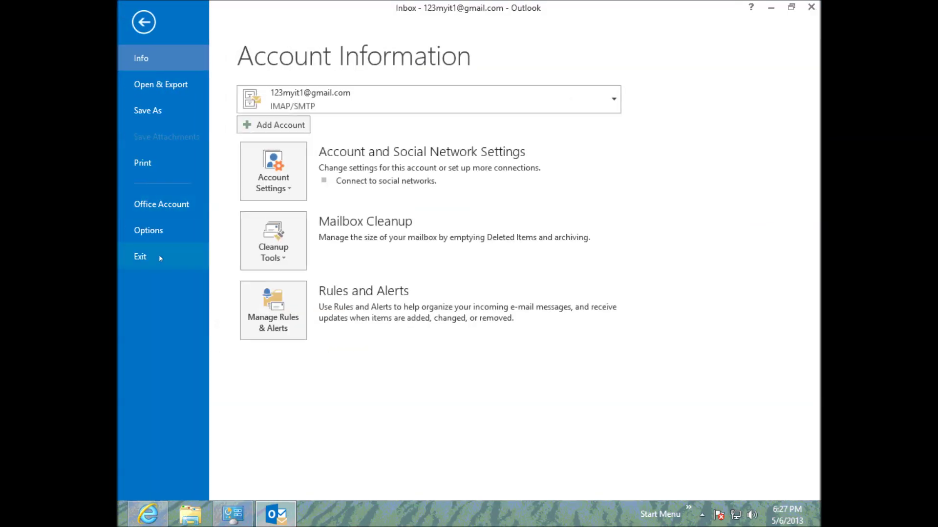
{"action": "left_click", "coordinate": [159, 258]}
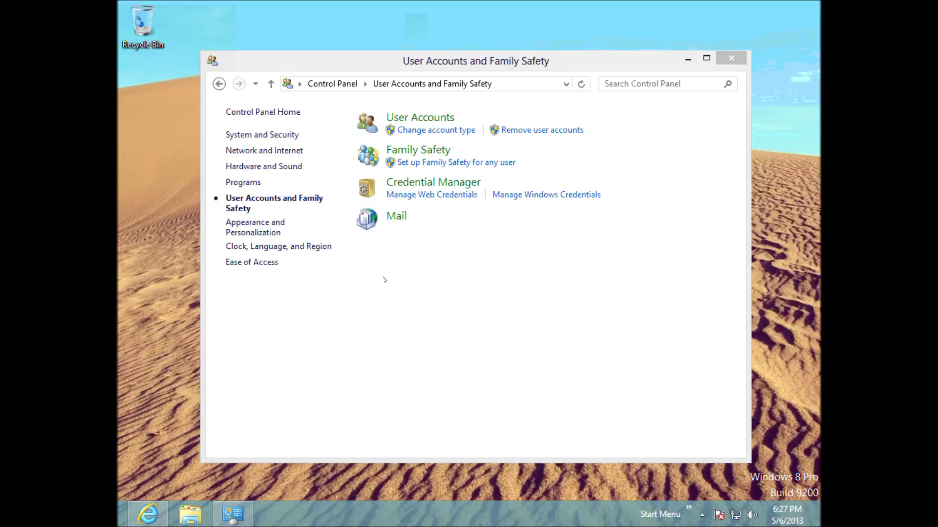
{"action": "key", "text": "super+c"}
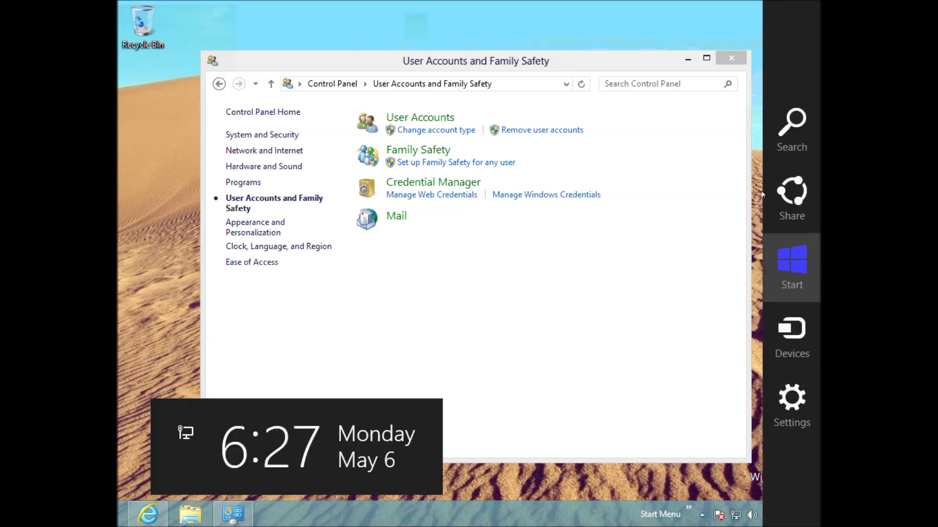
{"action": "left_click", "coordinate": [793, 128]}
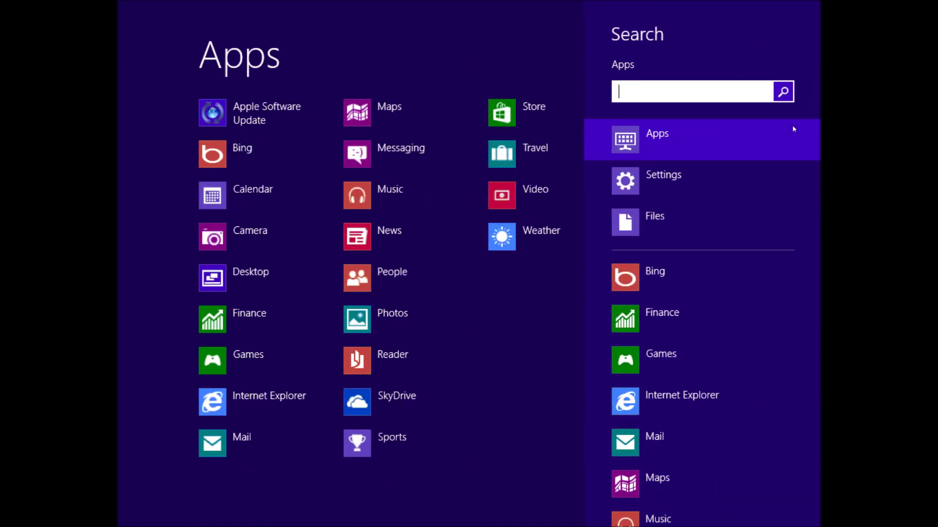
{"action": "type", "text": "o"}
{"action": "type", "text": "o"}
{"action": "key", "text": "Return"}
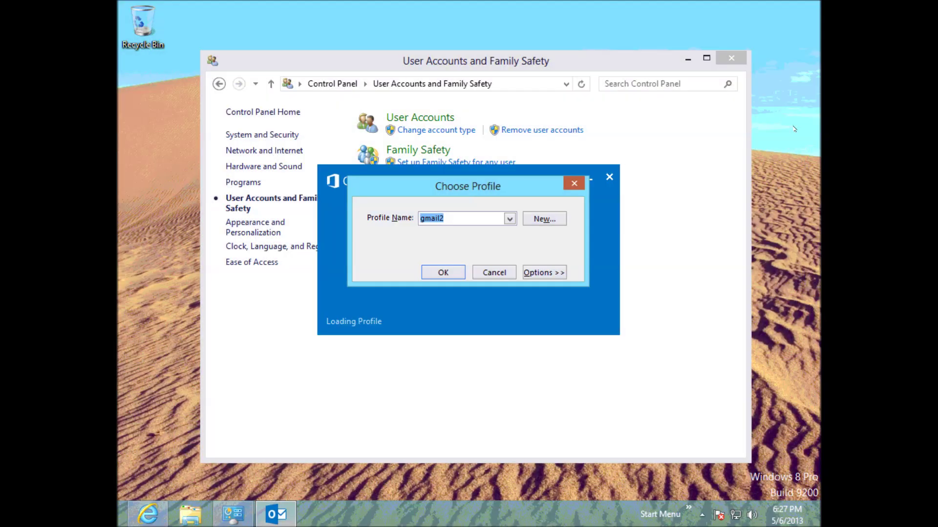
Step: Check that the Choose Profile list offers gmail2 and yahoo, then cancel the launch
{"action": "left_click", "coordinate": [509, 219]}
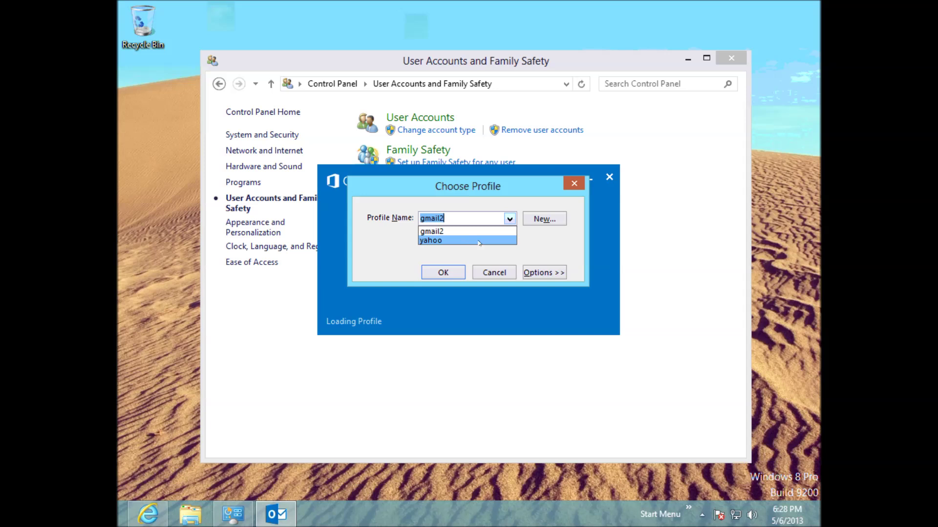
{"action": "left_click", "coordinate": [495, 273]}
{"action": "left_click", "coordinate": [497, 273]}
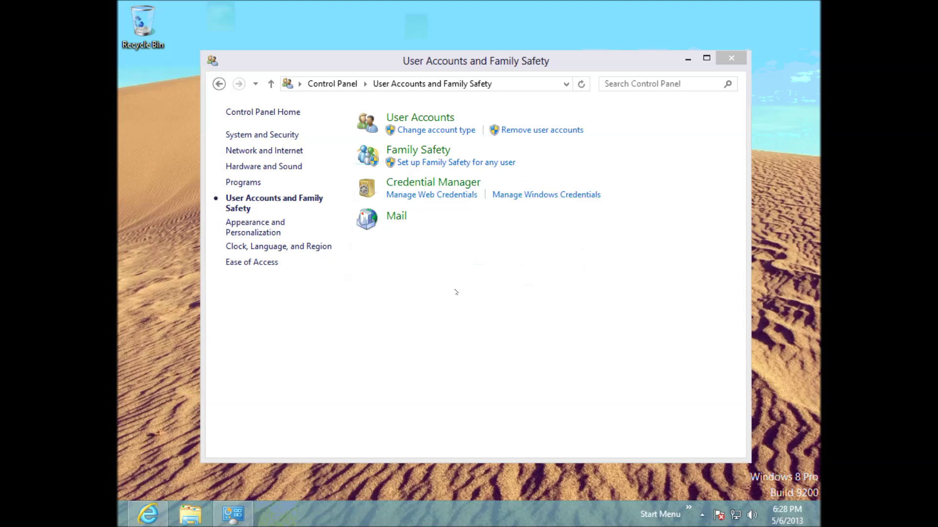